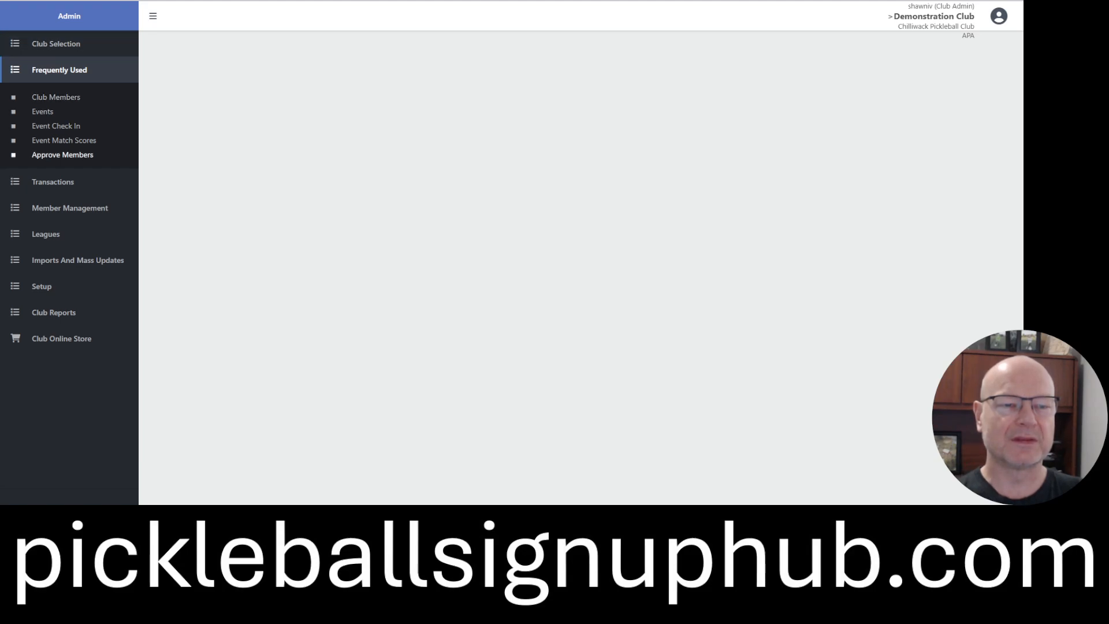
Open the club's Event Types setup and start creating a new club event type
click(46, 289)
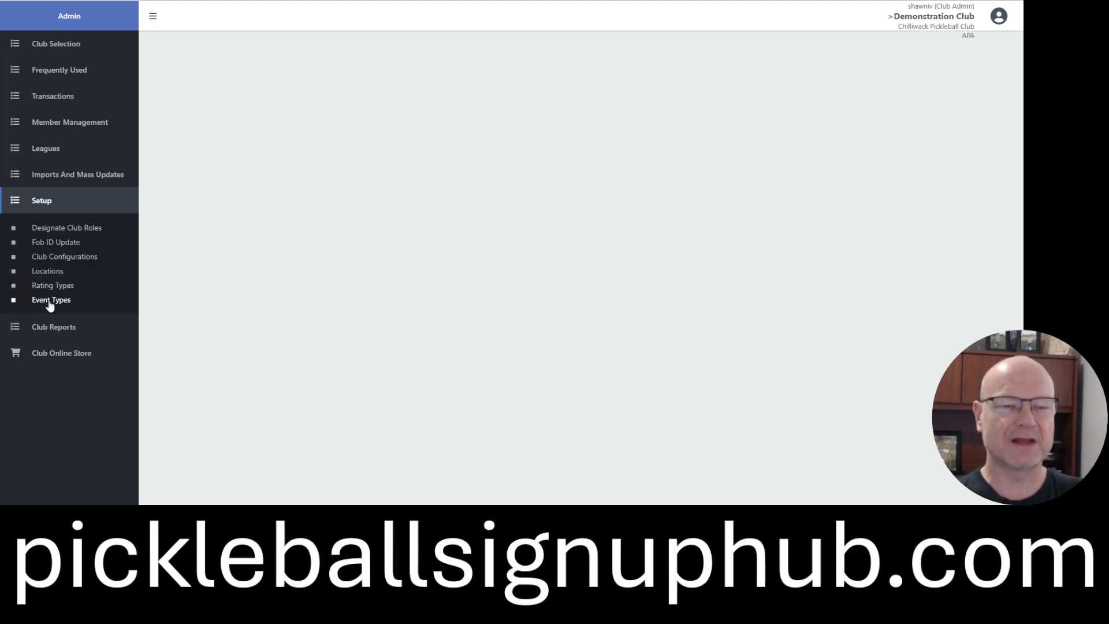
click(50, 301)
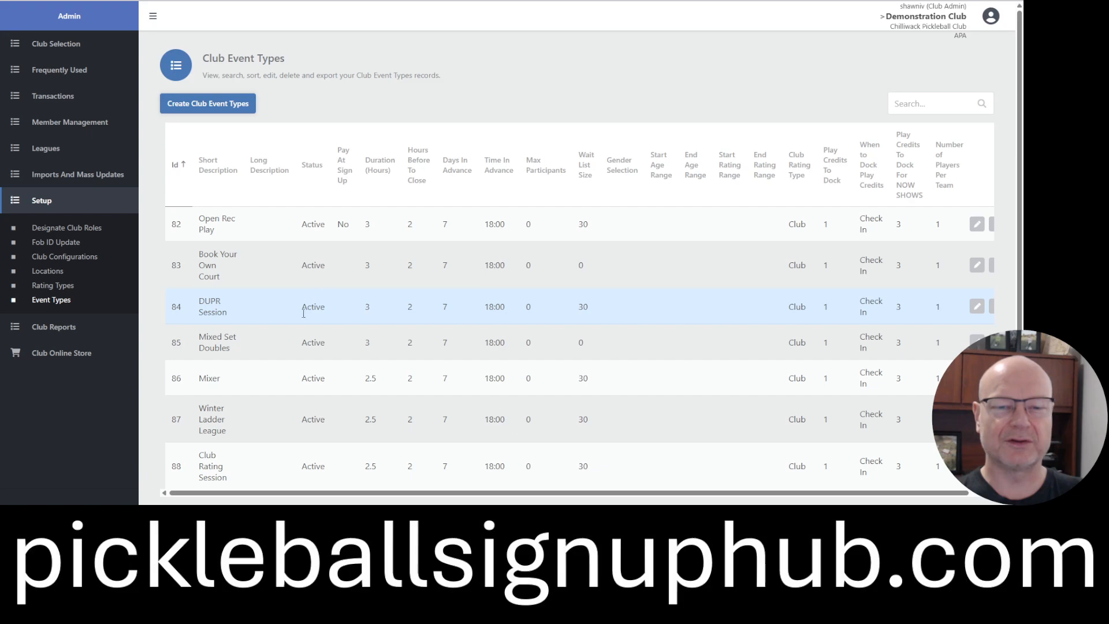
scroll(300, 327, down, 2)
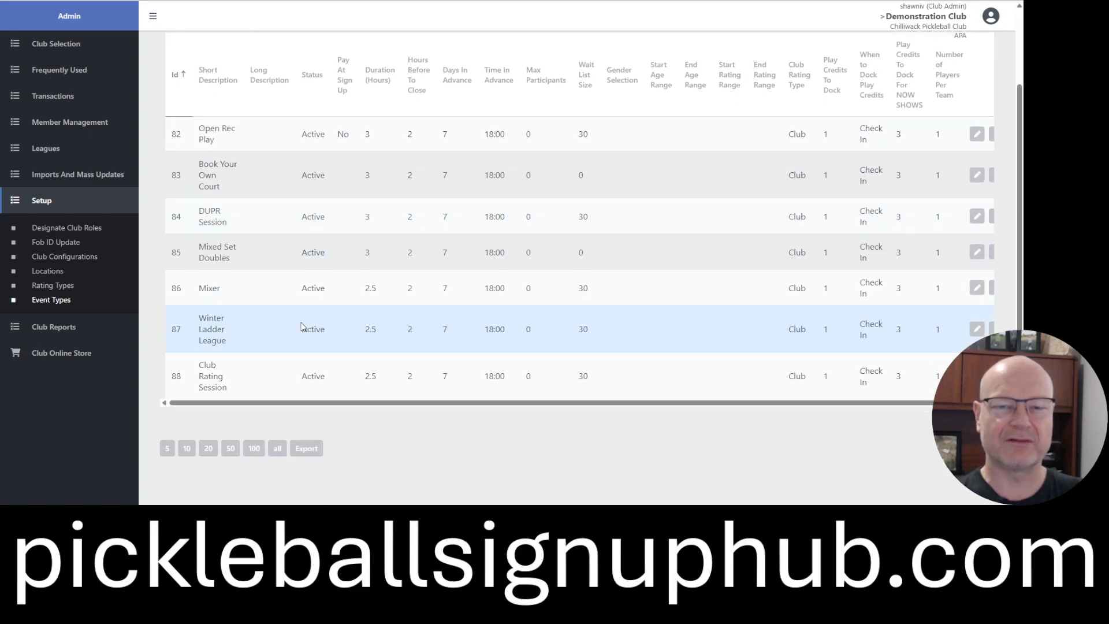
scroll(306, 323, up, 2)
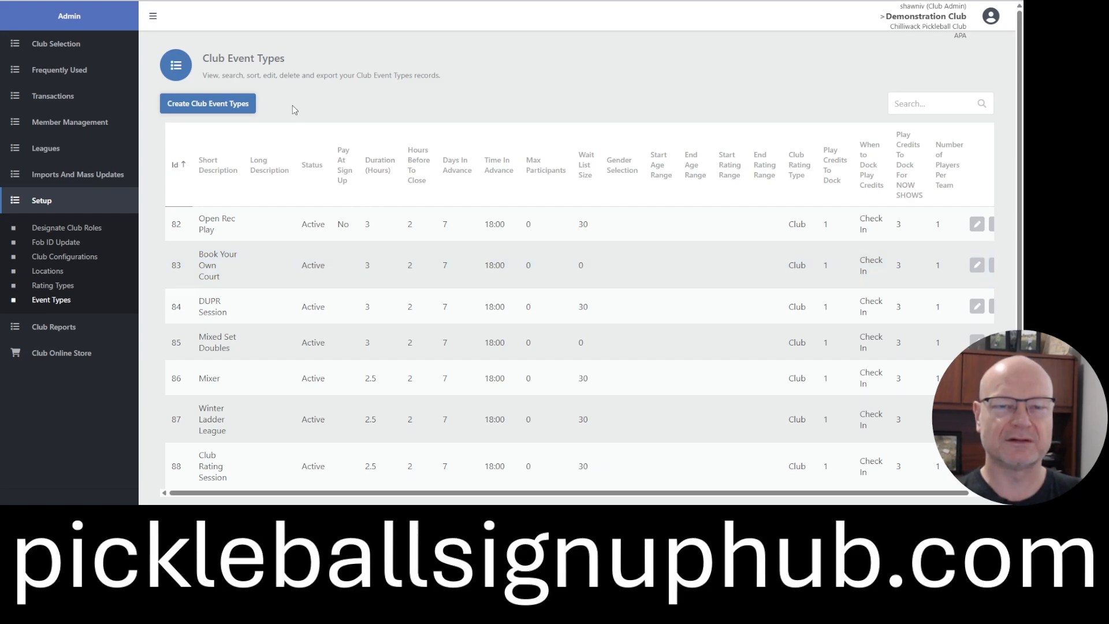
click(214, 106)
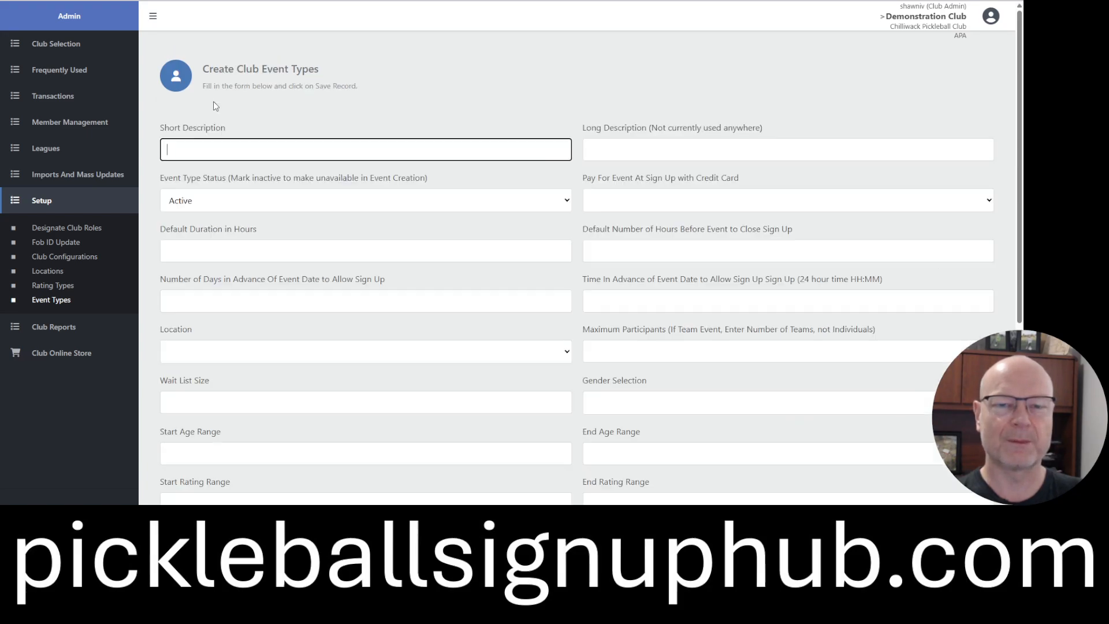
Enter Ladies Night as the short description and leave the credit card payment at sign up option blank
click(269, 150)
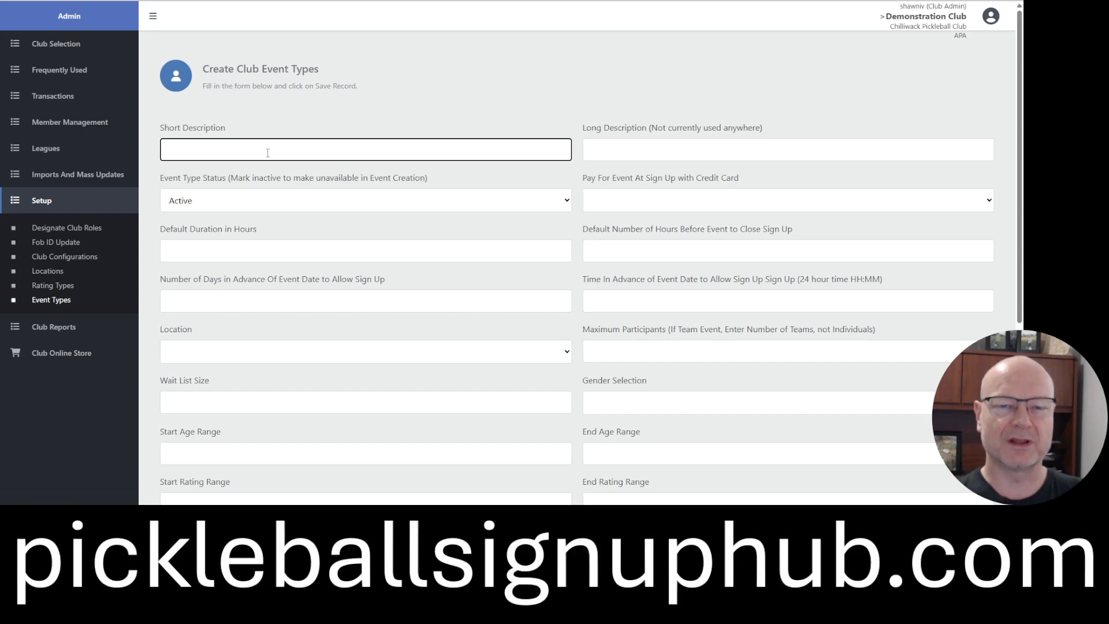
click(256, 259)
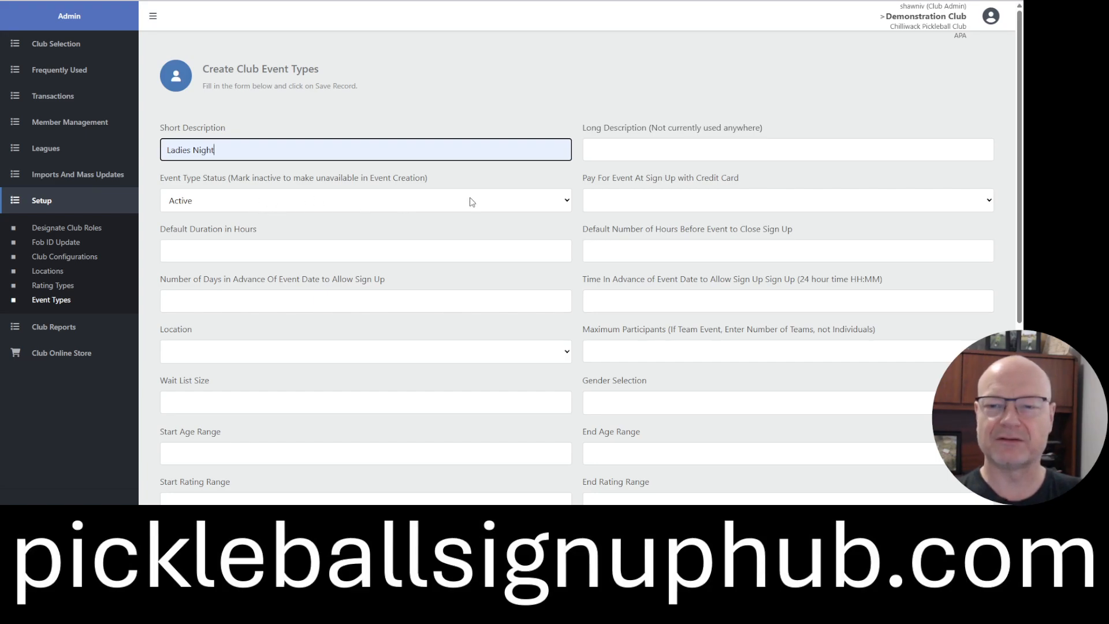
click(636, 204)
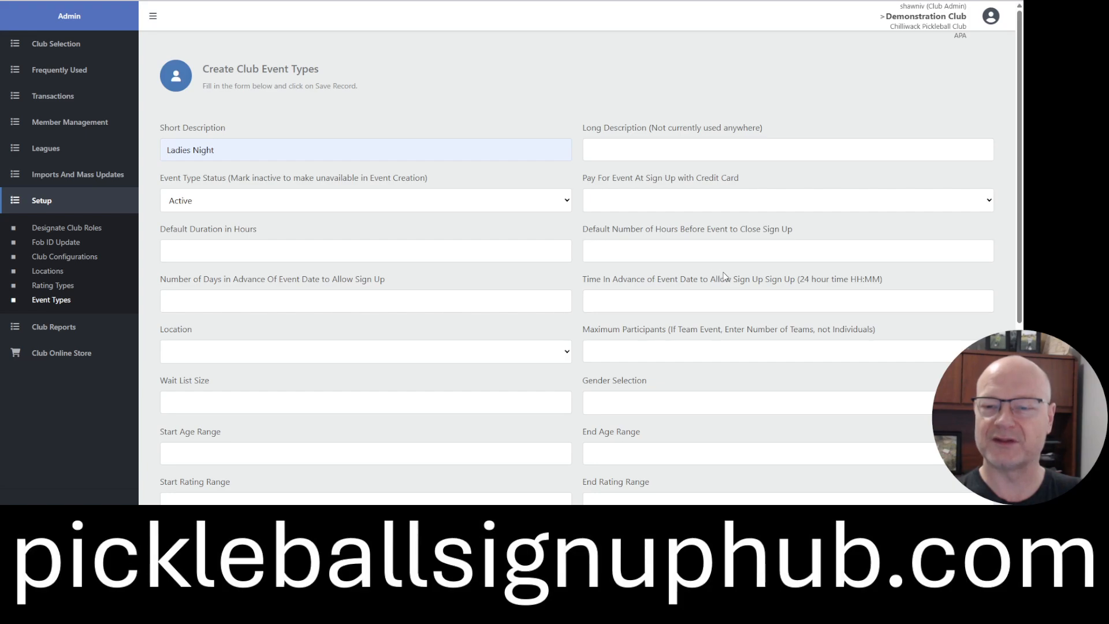
click(783, 179)
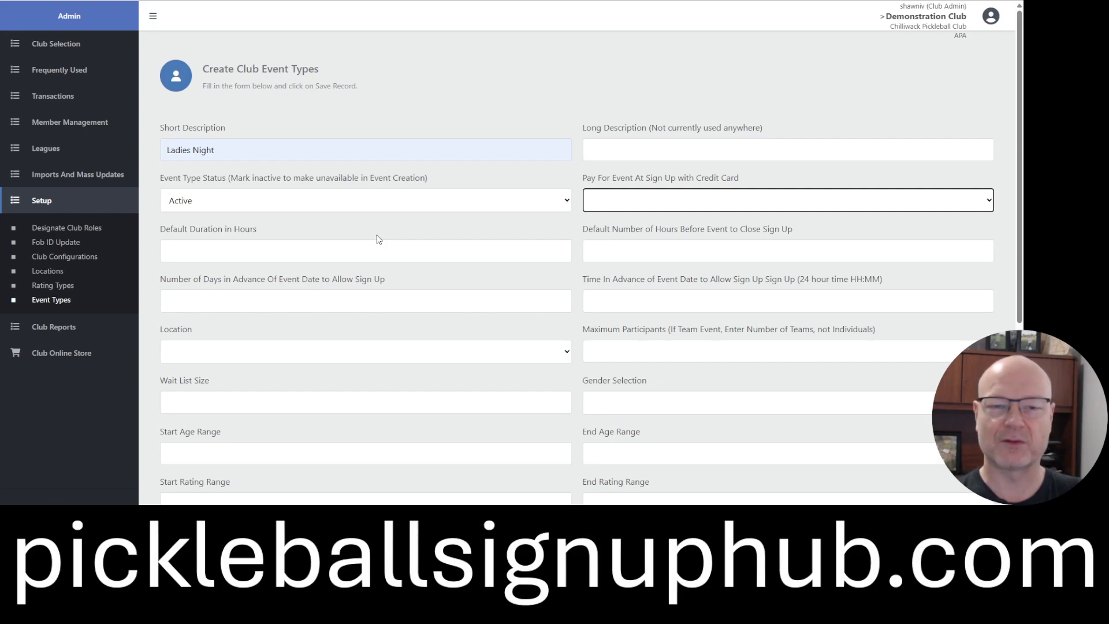
Set the default duration to 2.5 hours and close sign up 2 hours before the event
click(230, 252)
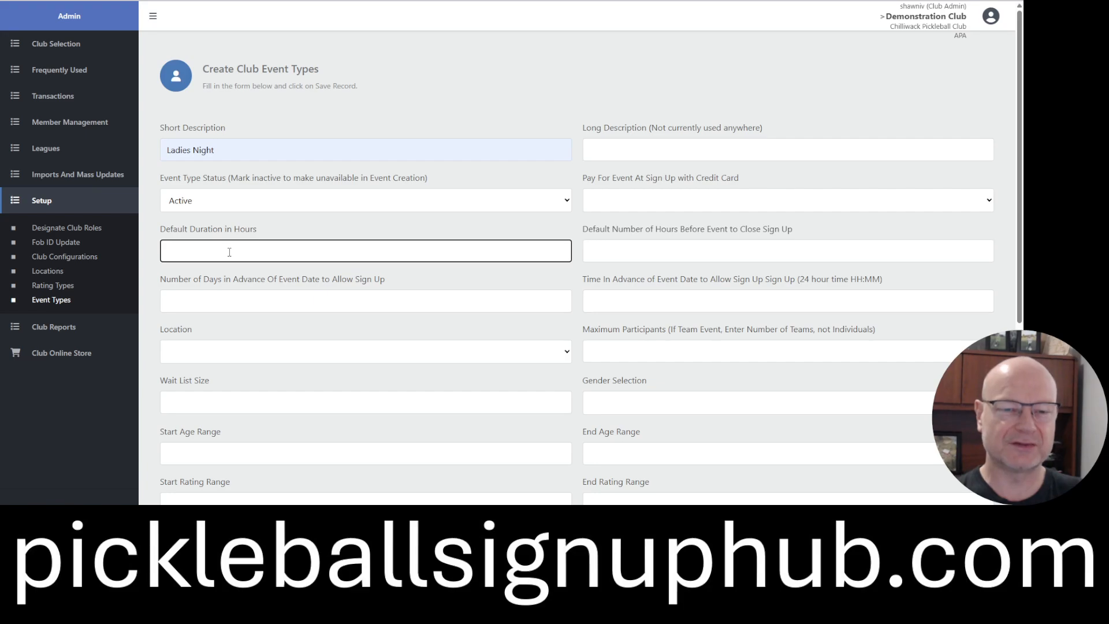
text(2.5)
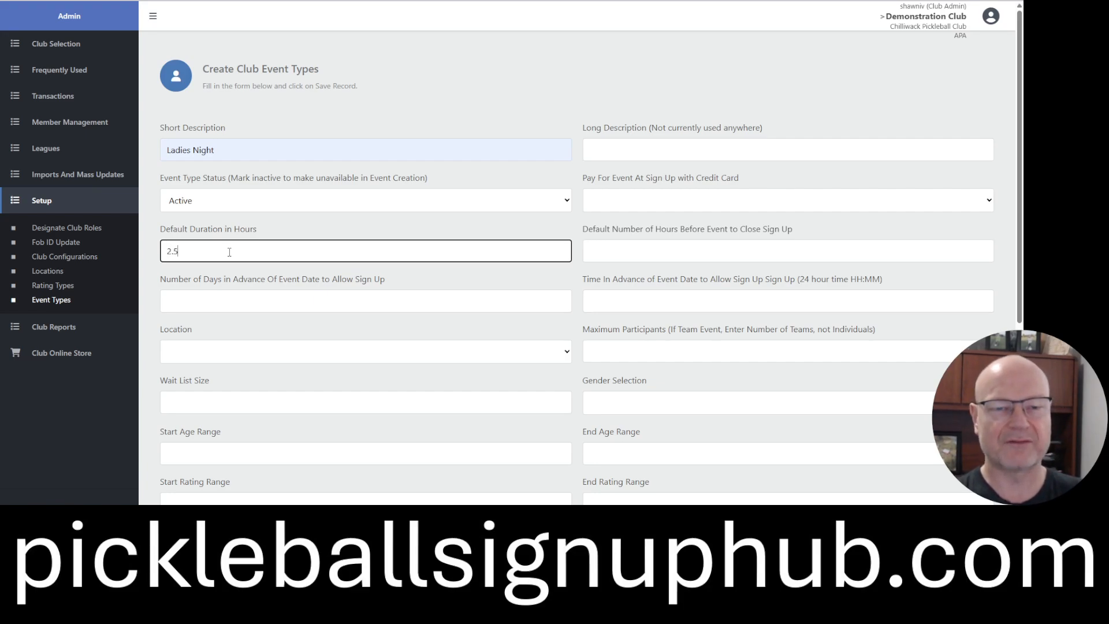
key(Tab)
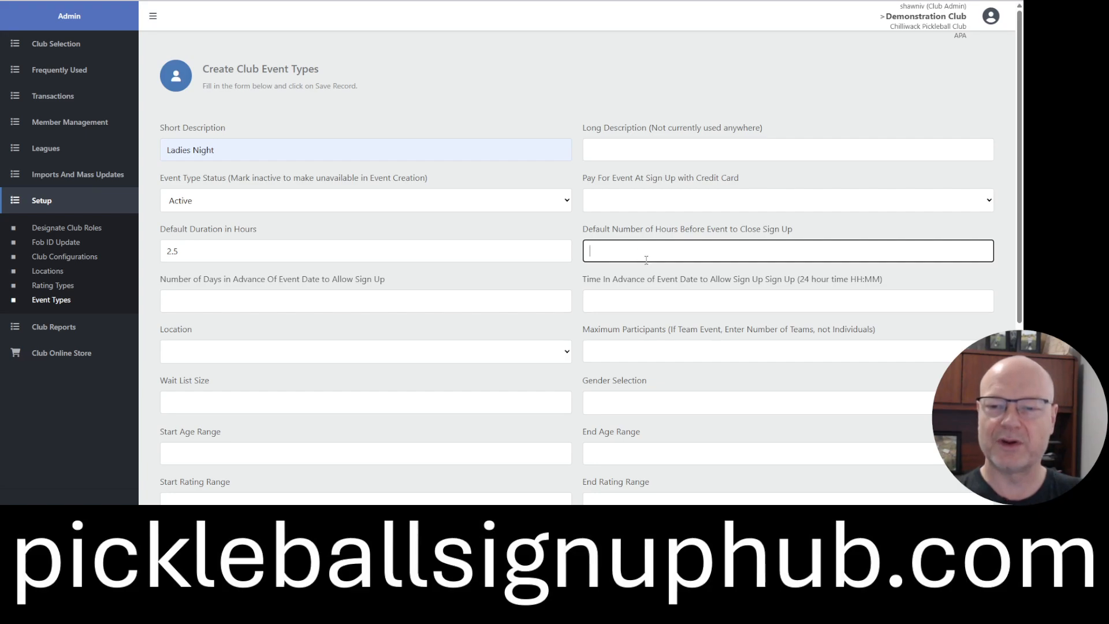
text(2)
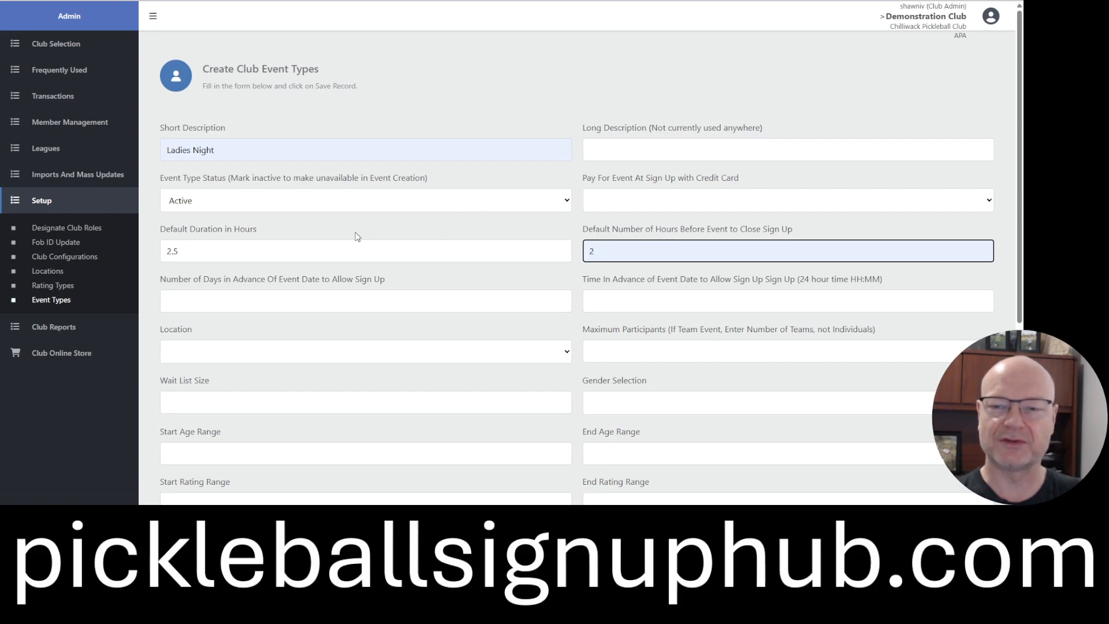
Allow sign up to open 7 days in advance of the event date at 18:00
scroll(345, 267, down, 1)
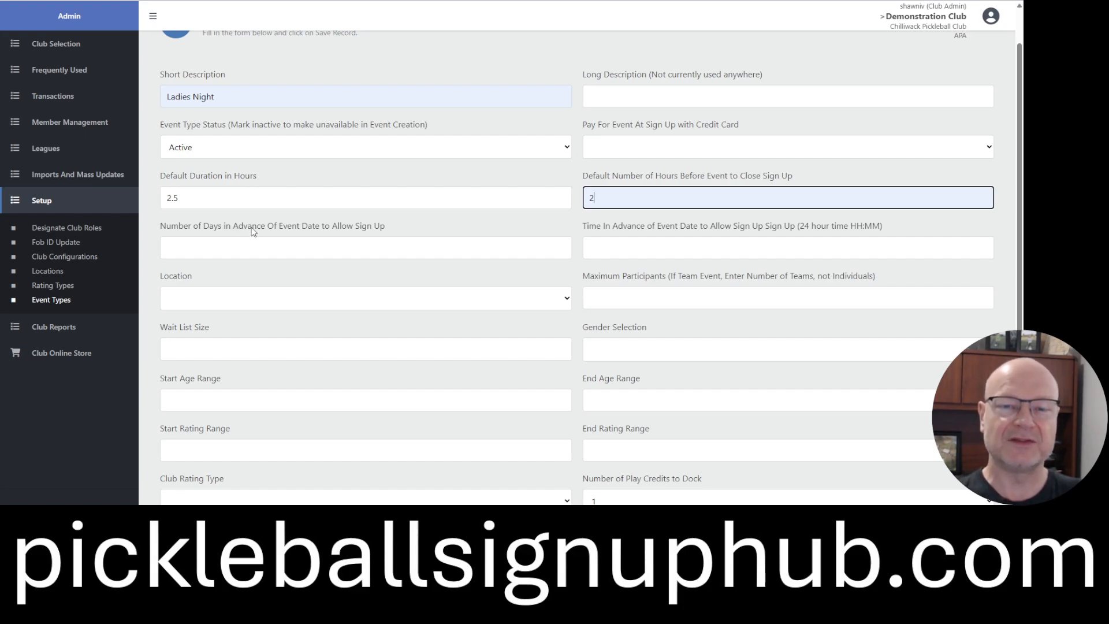
click(292, 249)
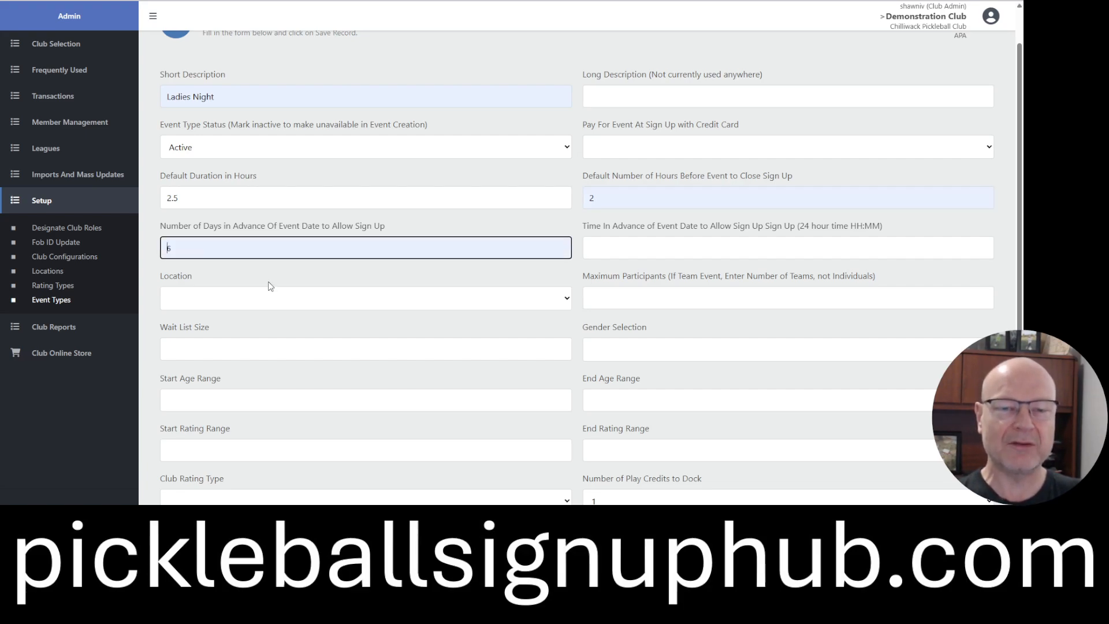
text(7)
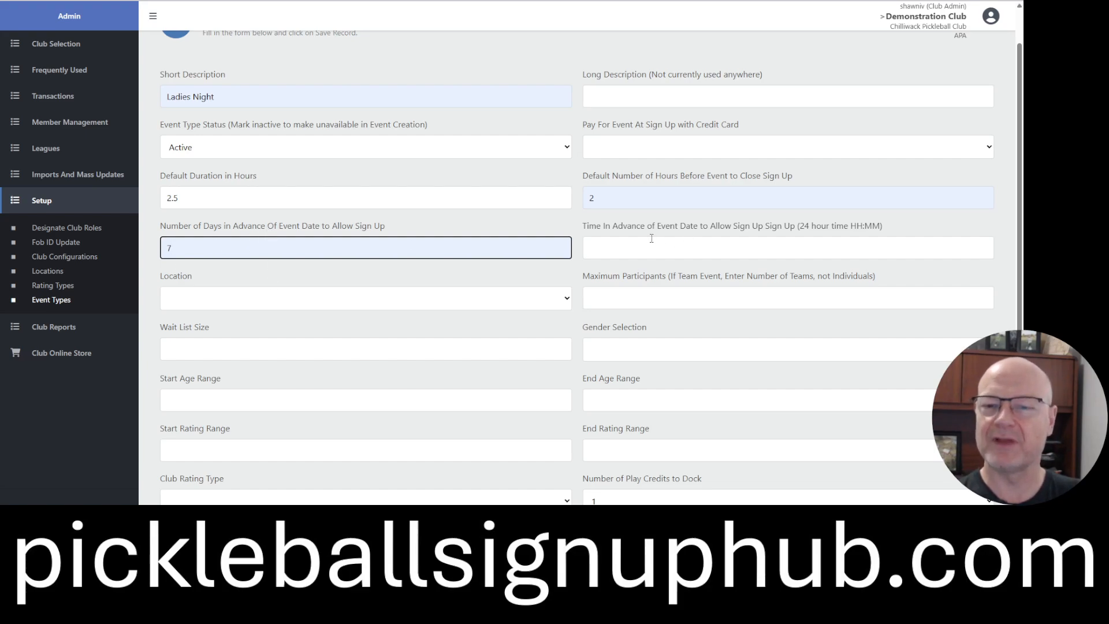
click(618, 247)
click(656, 279)
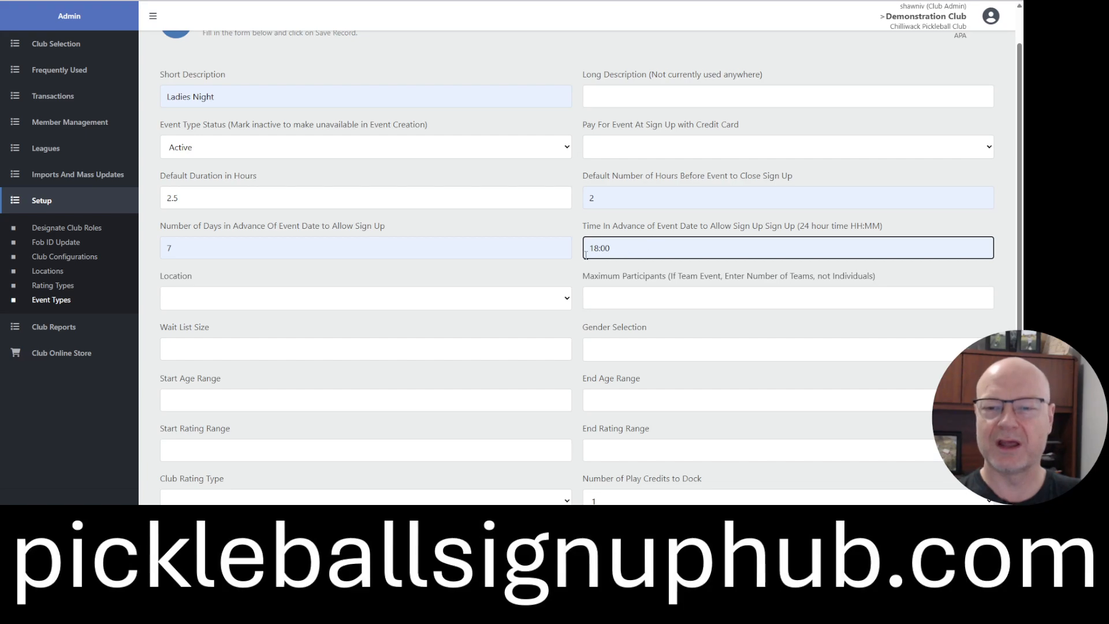
Set the event type's location to Pickleball Palace and its maximum participants to 35
scroll(381, 272, down, 2)
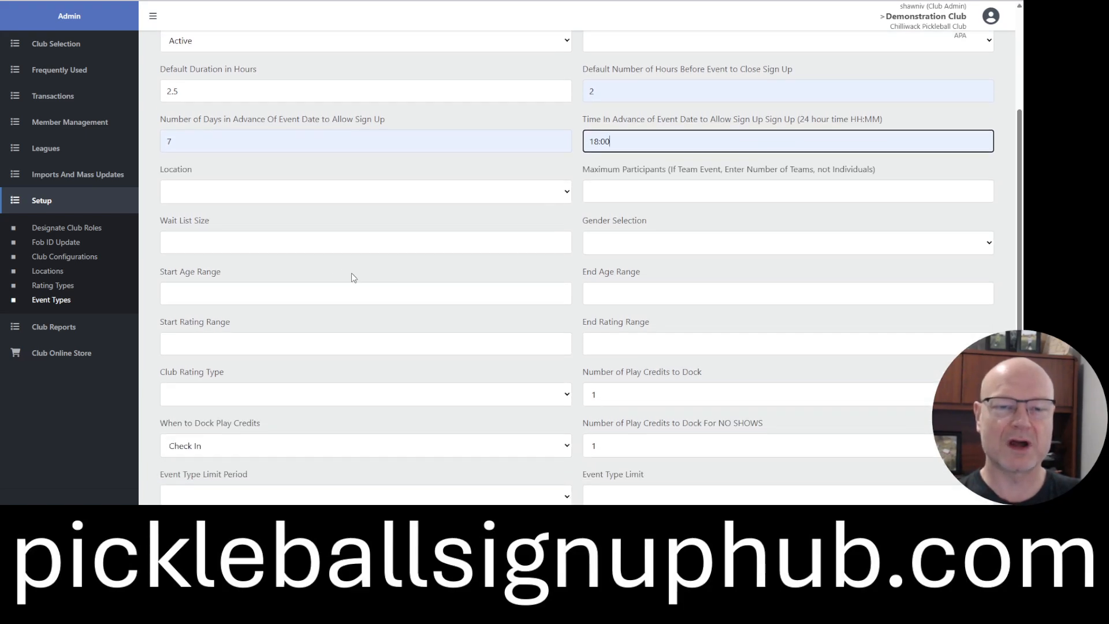
click(278, 193)
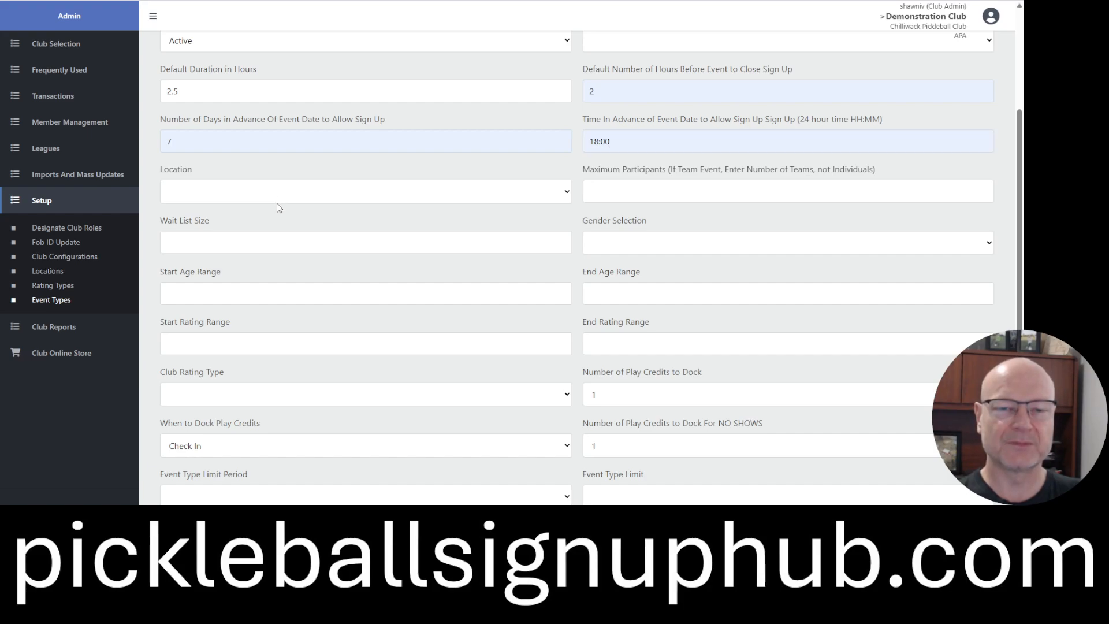
click(276, 222)
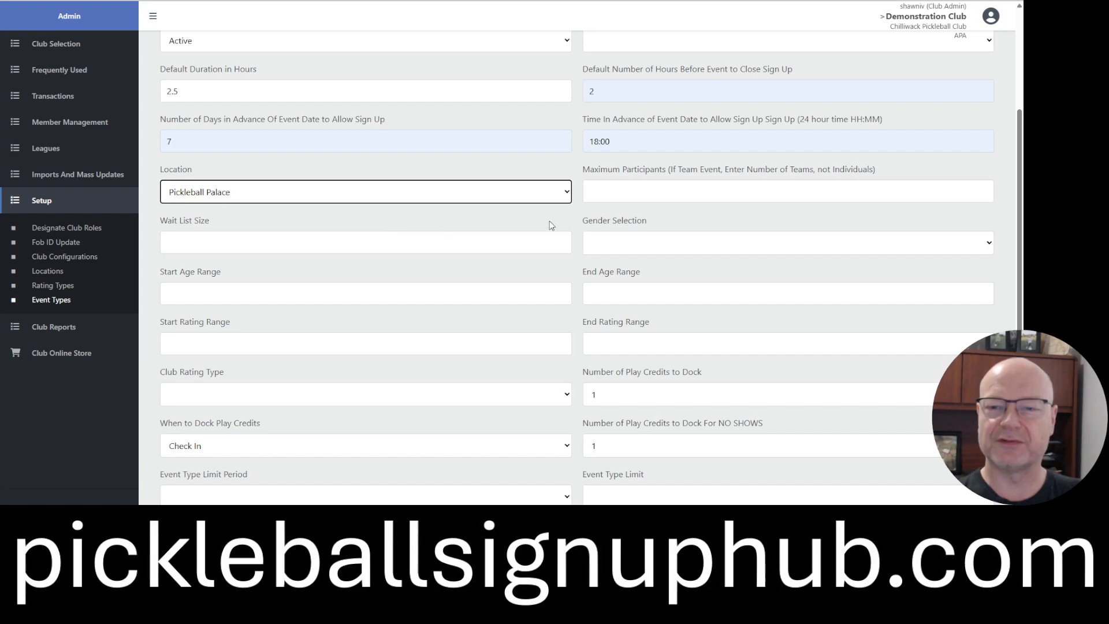
click(611, 194)
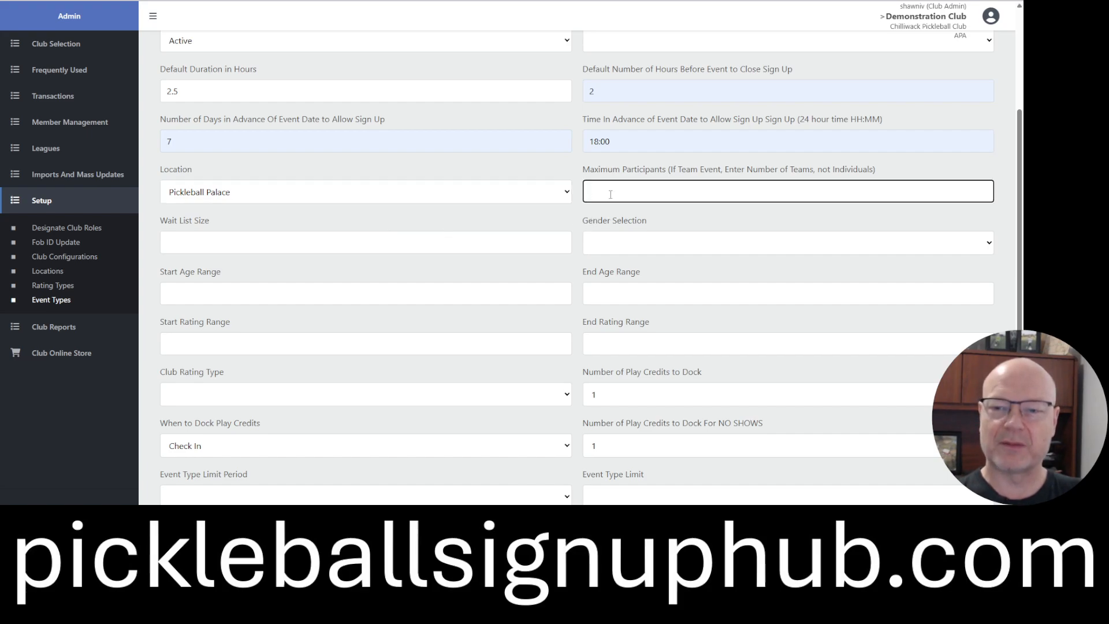
text(35)
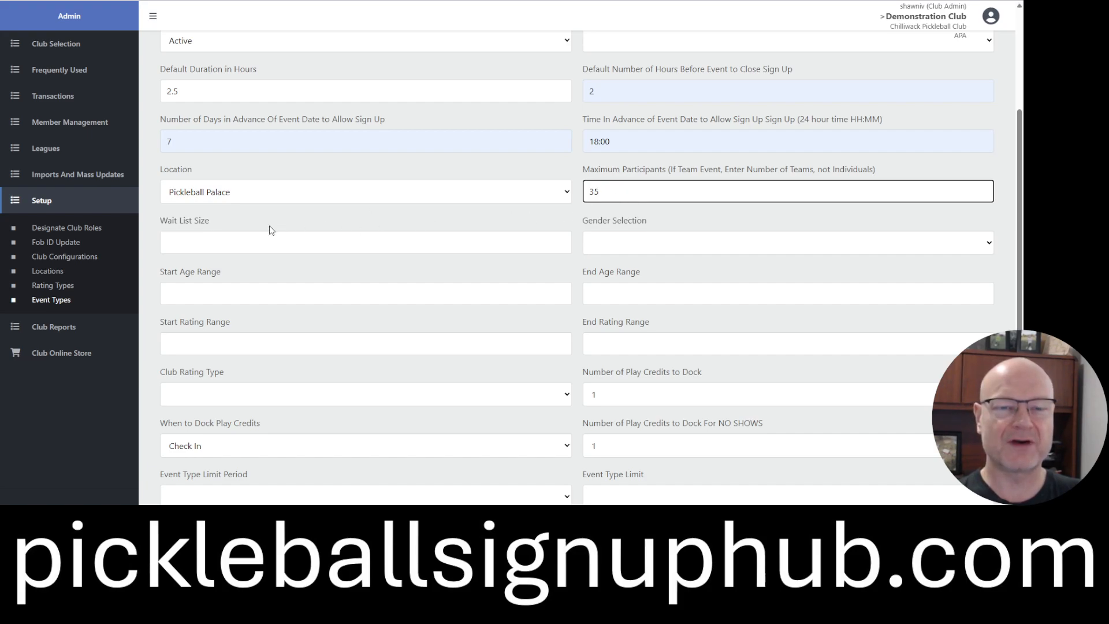
Set the wait list size to 30 and restrict the gender selection to Female
click(223, 241)
text(30)
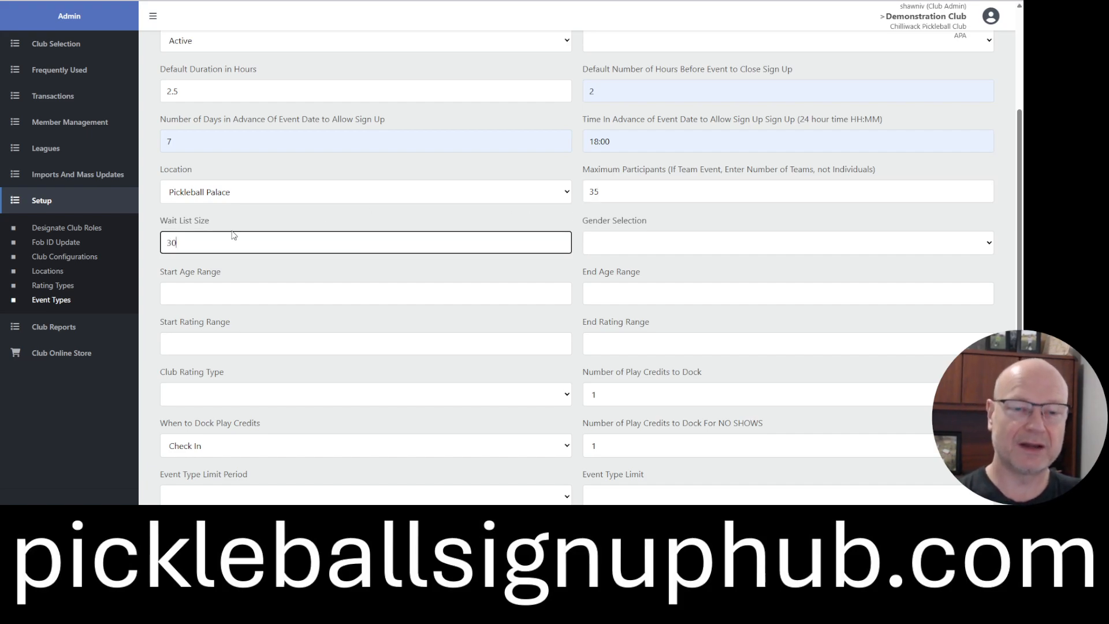
click(624, 243)
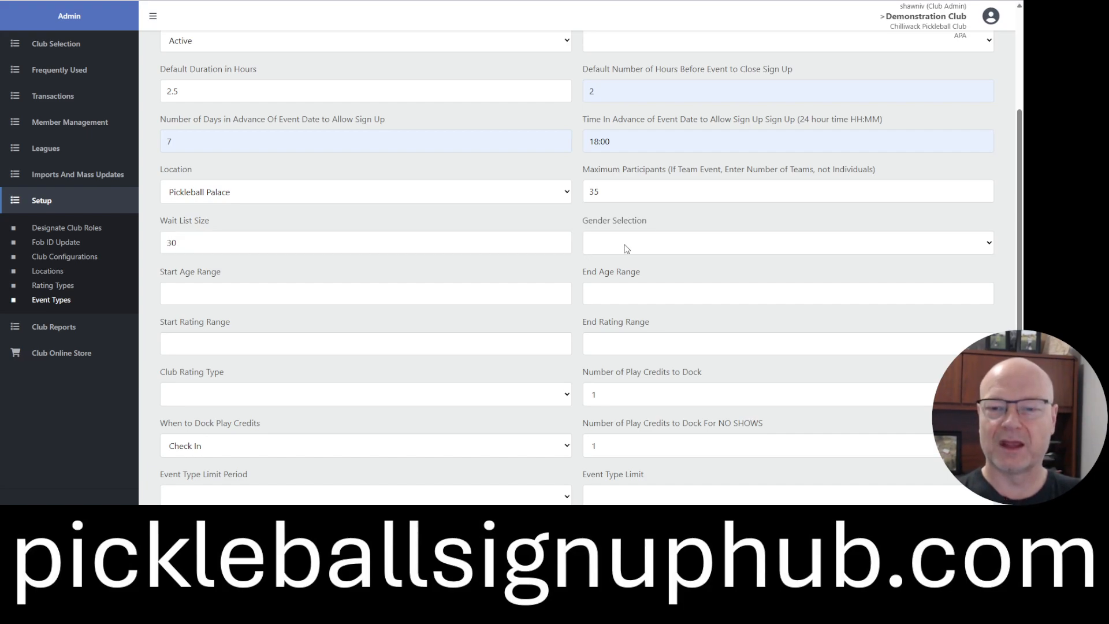
click(622, 279)
Set the club rating type to Club, leaving the age and rating ranges blank
scroll(352, 263, down, 2)
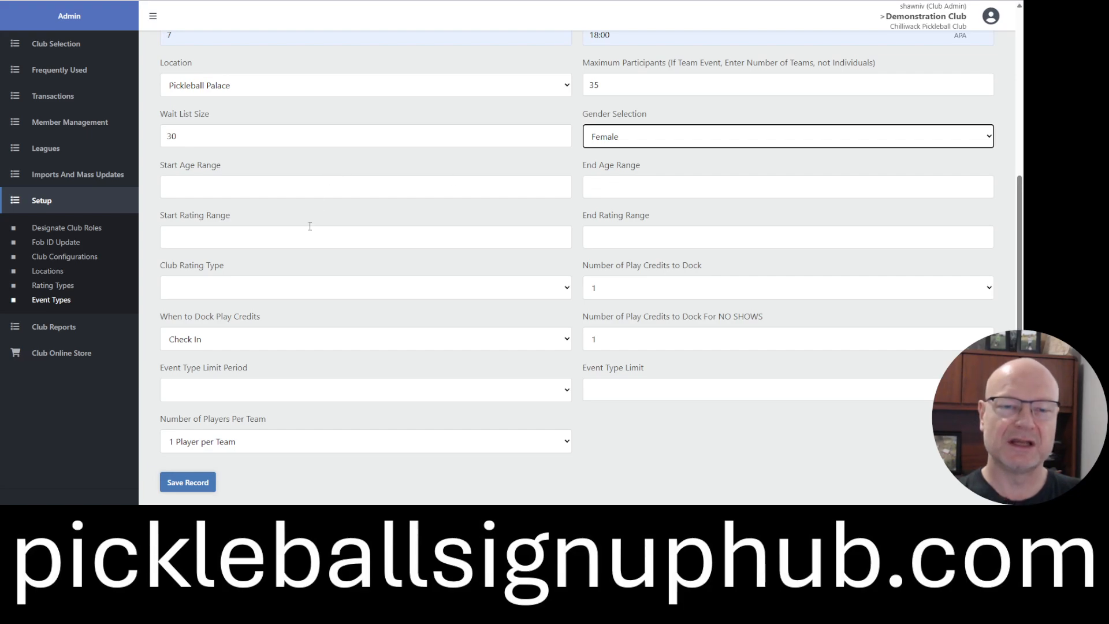
scroll(312, 222, down, 1)
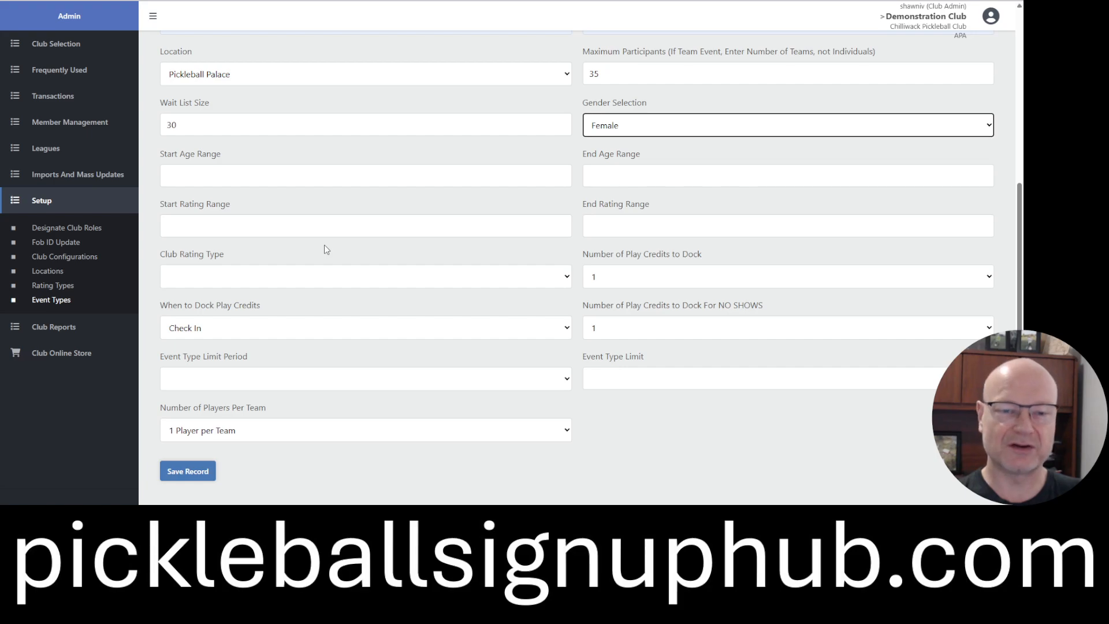
click(255, 280)
click(253, 282)
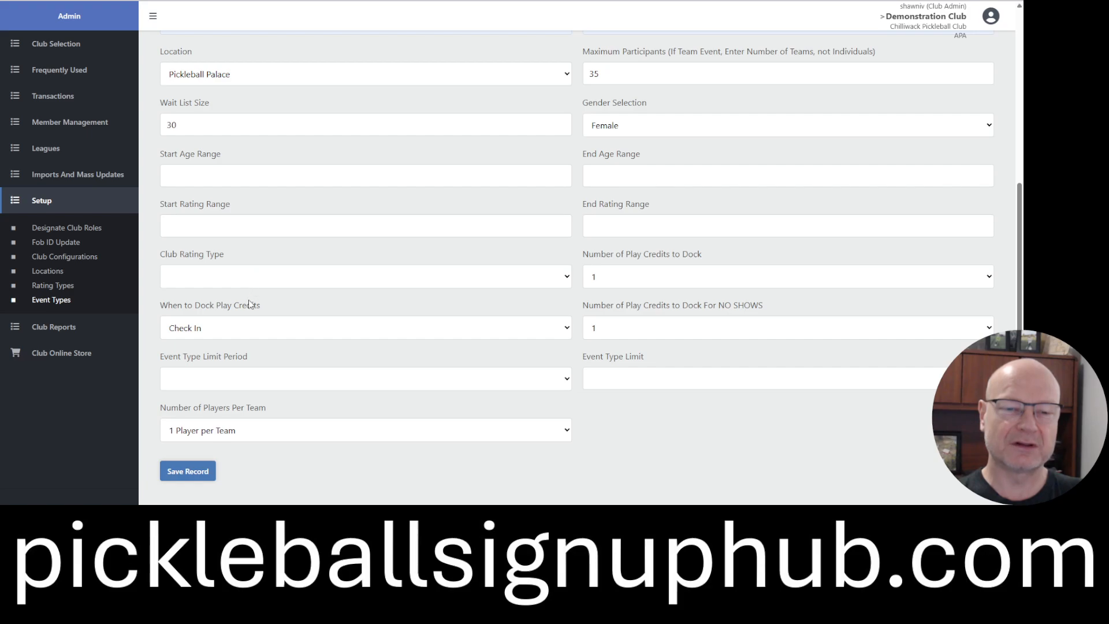
click(250, 311)
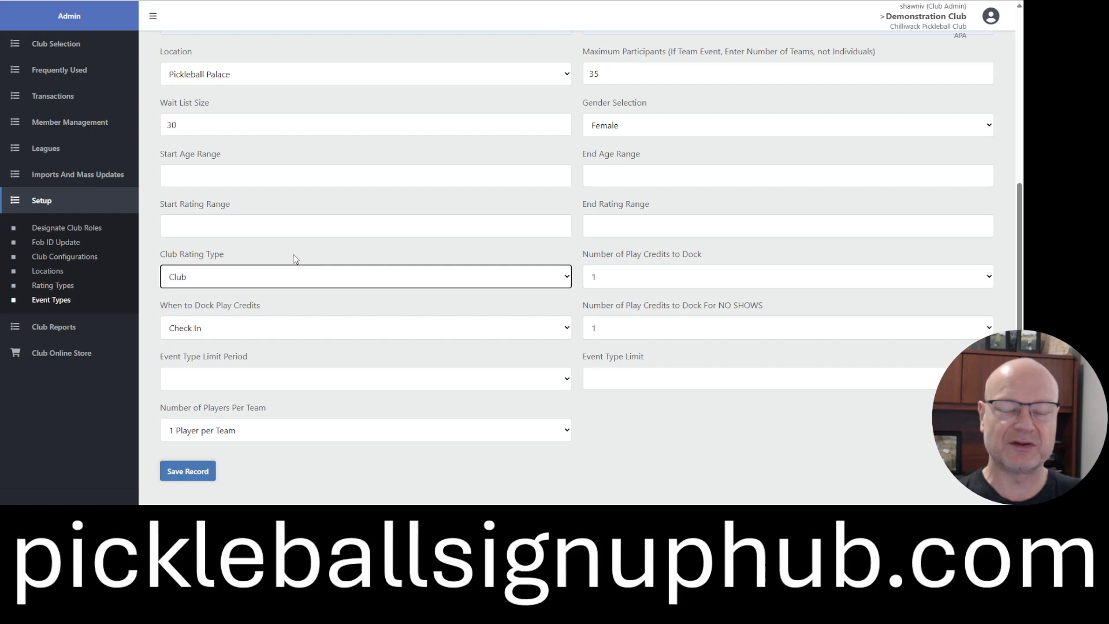
Set the play credits to dock to 1 at Check In and to 3 for no shows
click(627, 280)
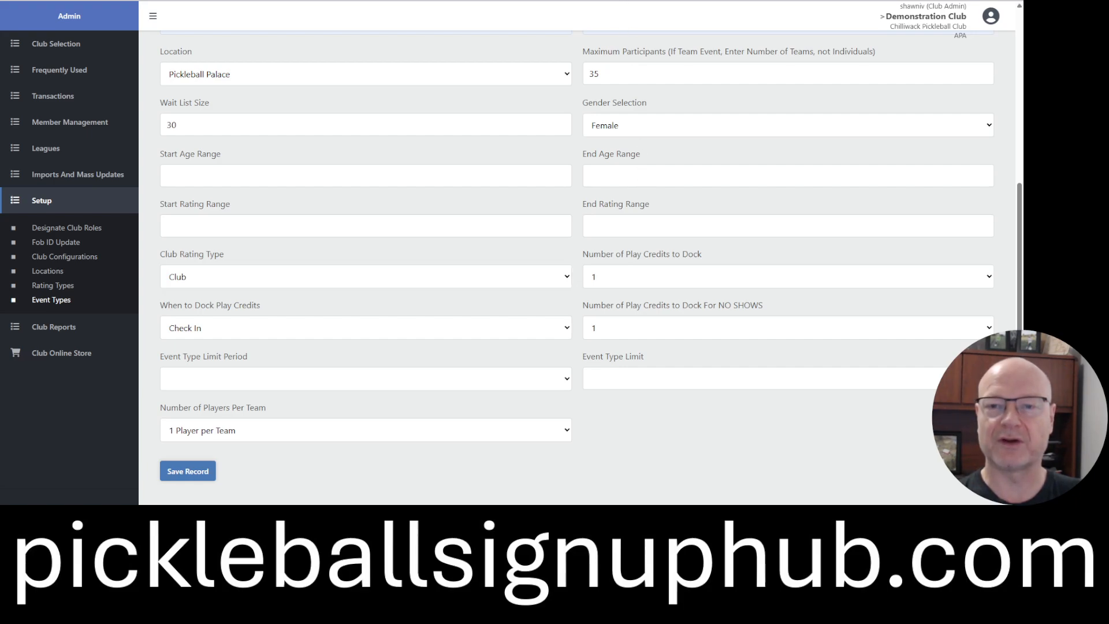
click(647, 93)
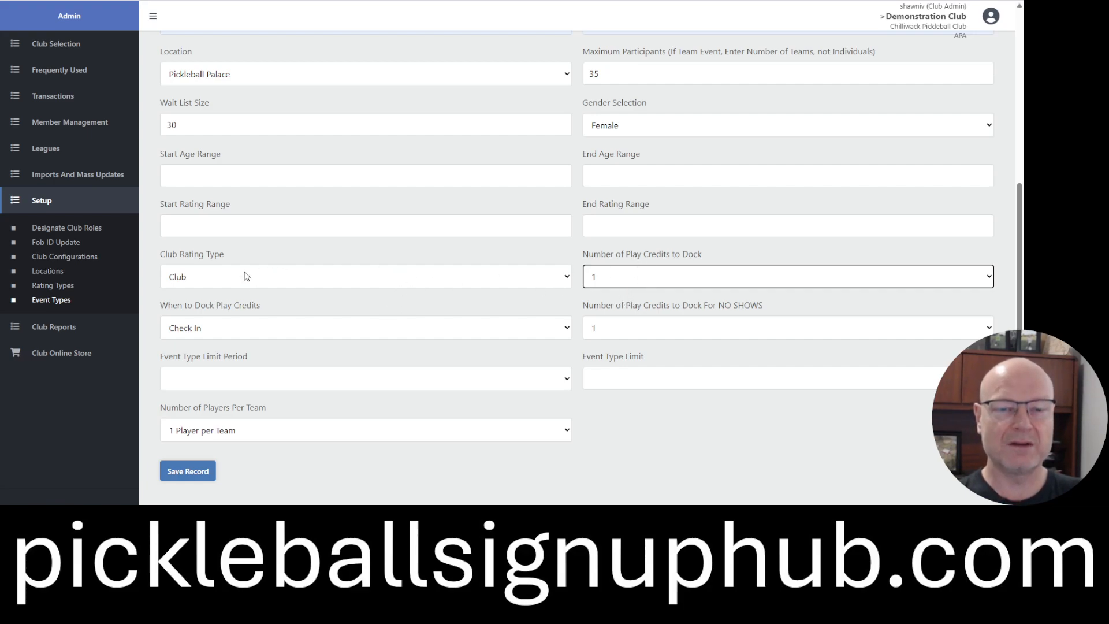
click(241, 330)
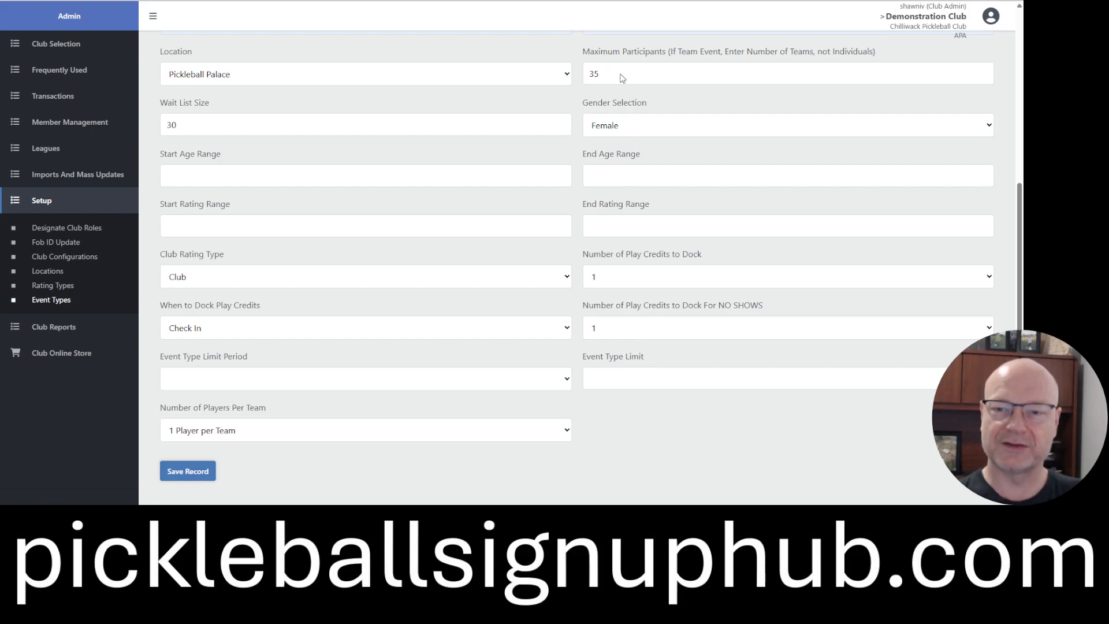
click(614, 47)
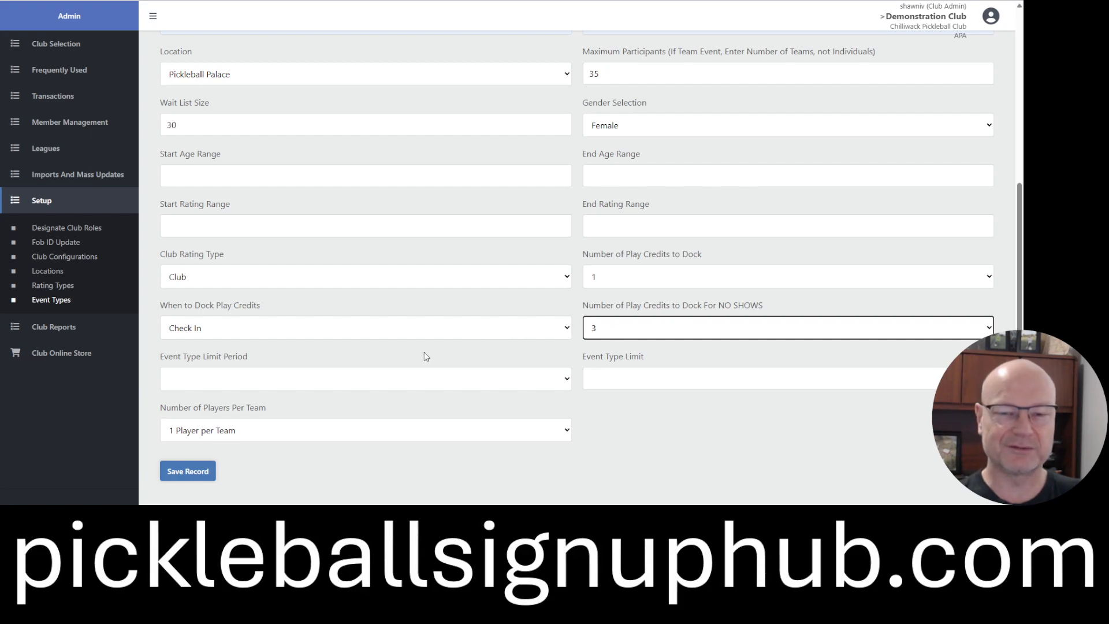
click(654, 325)
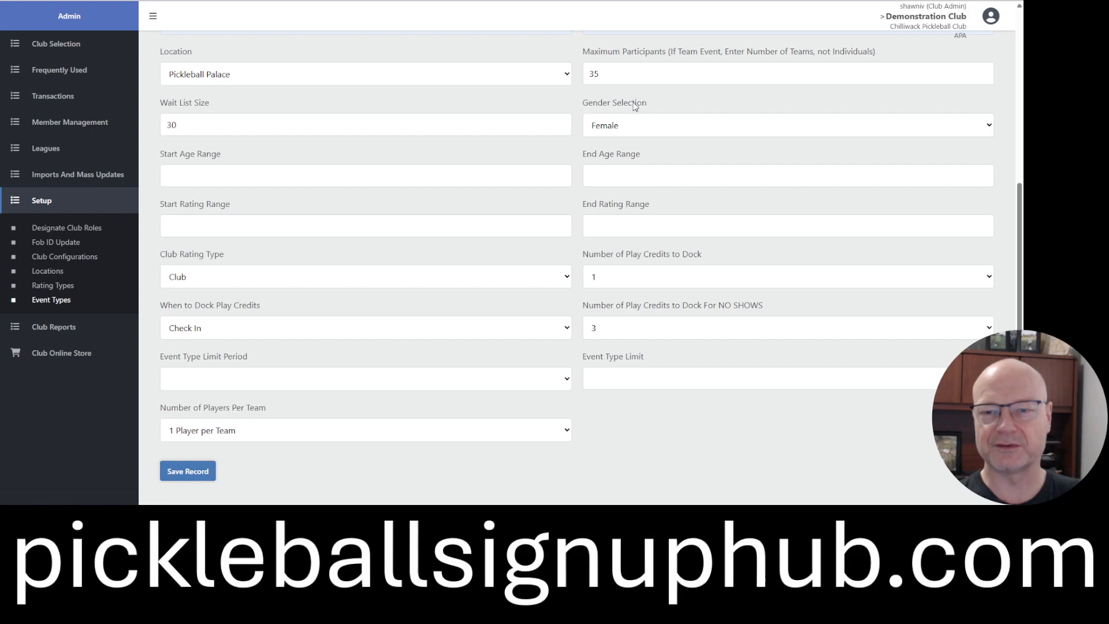
click(606, 50)
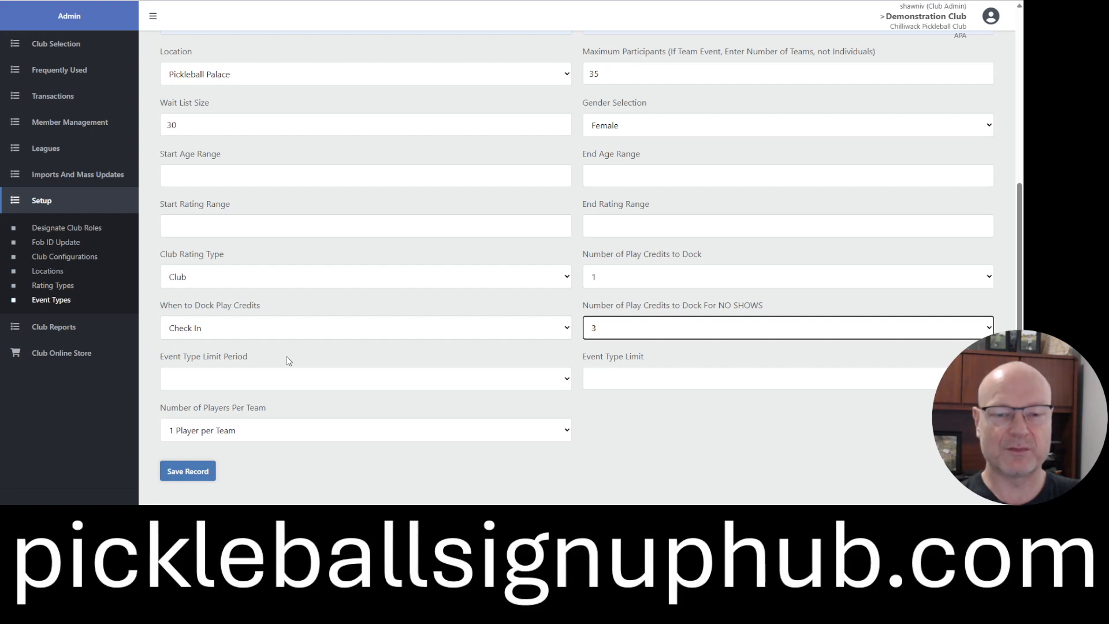
Set the event type limit period to Week and the event type limit to 3
click(264, 379)
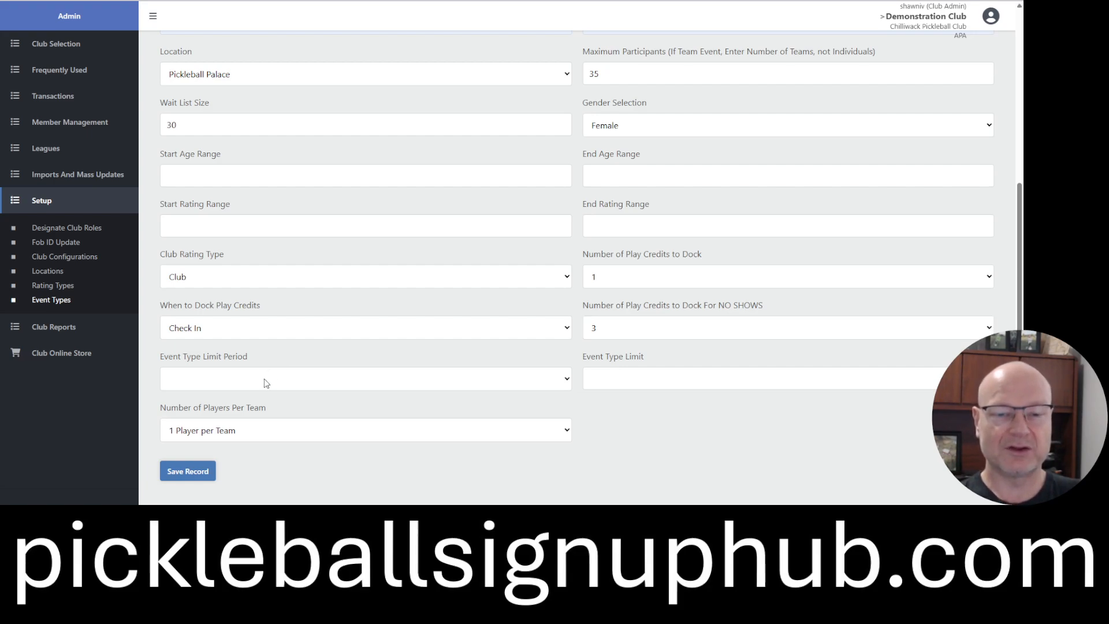
click(251, 422)
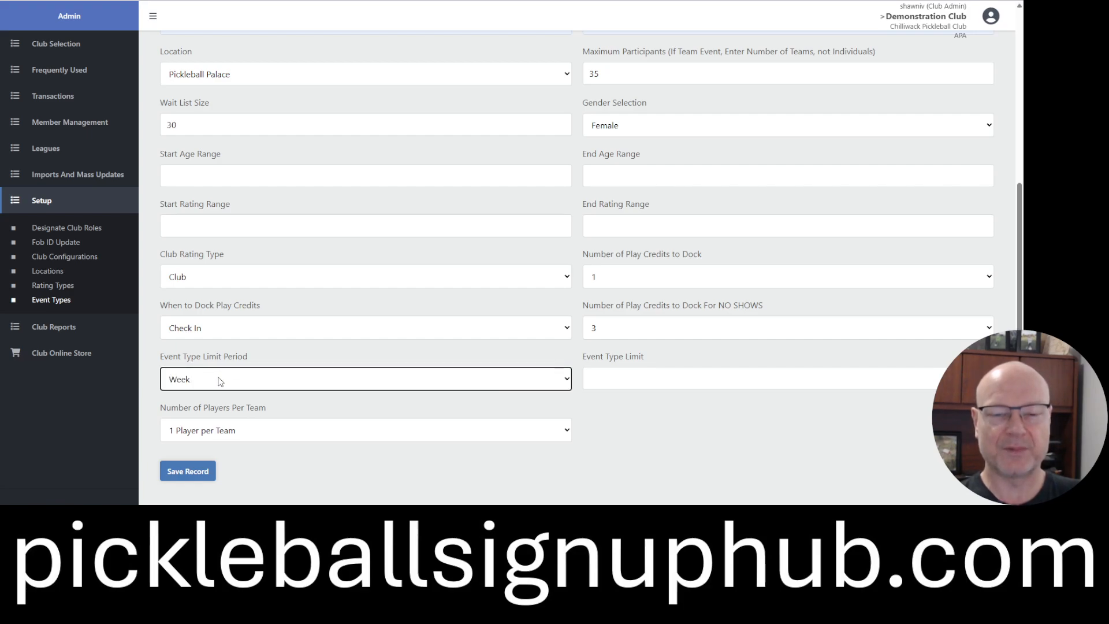
click(602, 381)
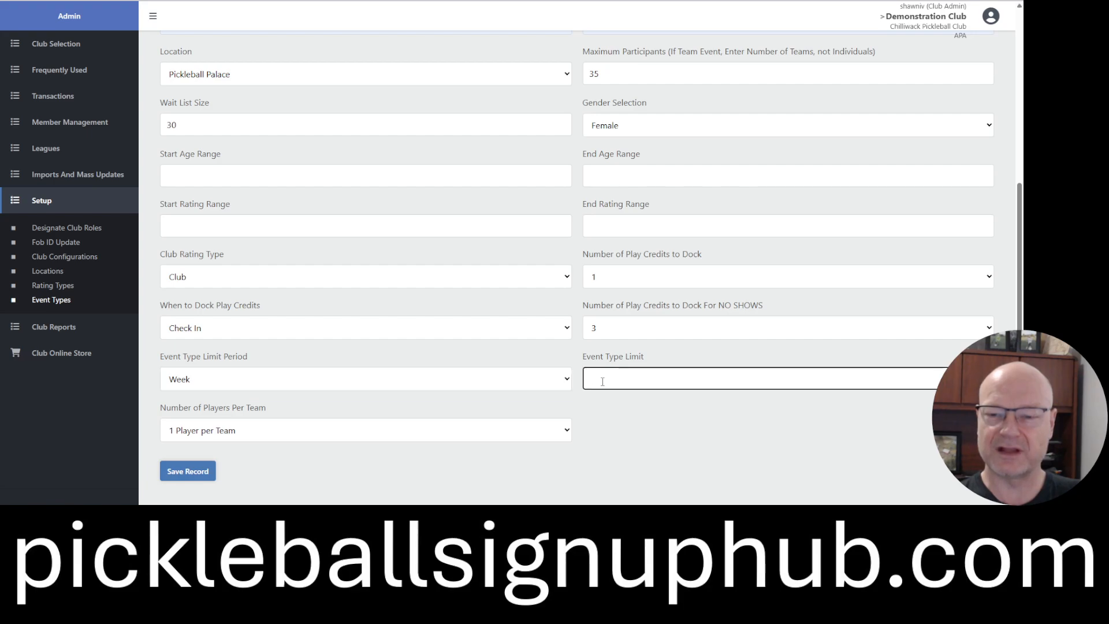
text(3)
click(608, 407)
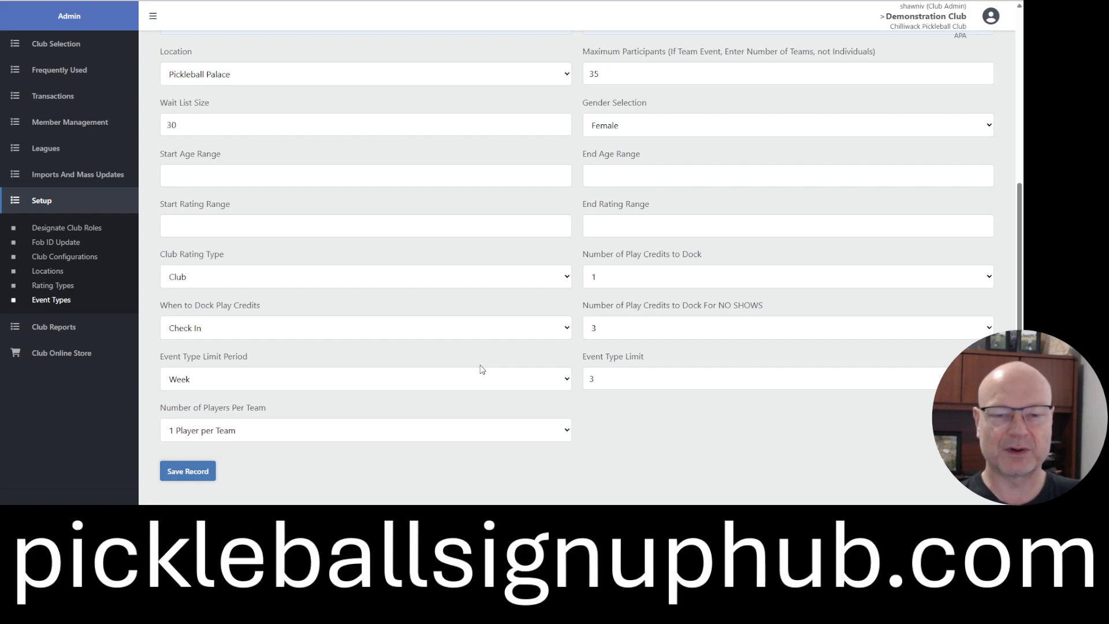
scroll(477, 367, up, 5)
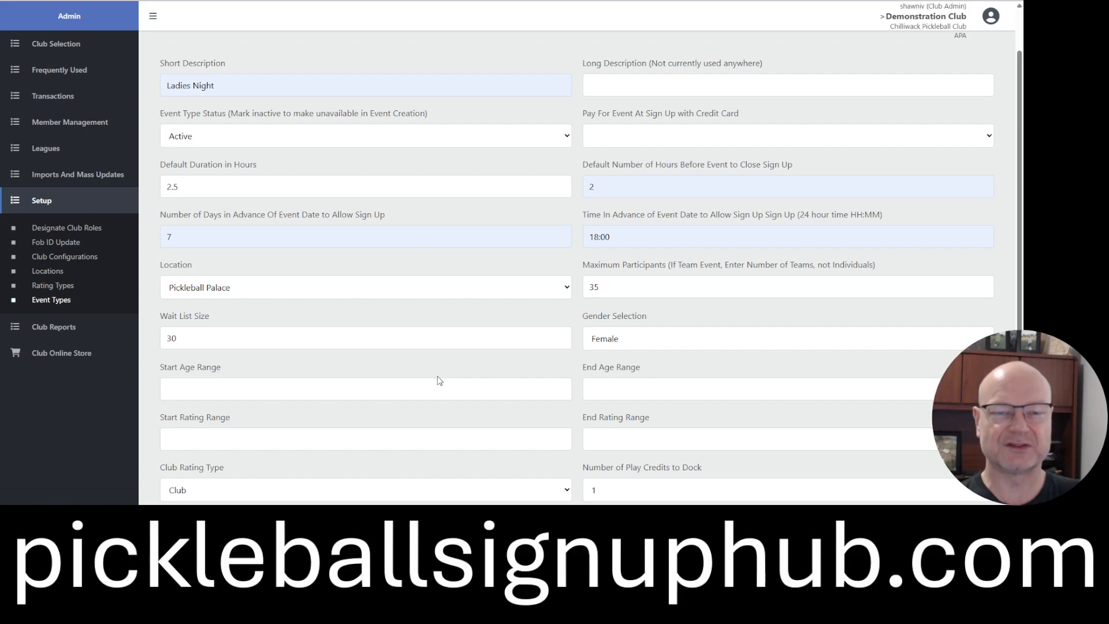
scroll(437, 383, down, 5)
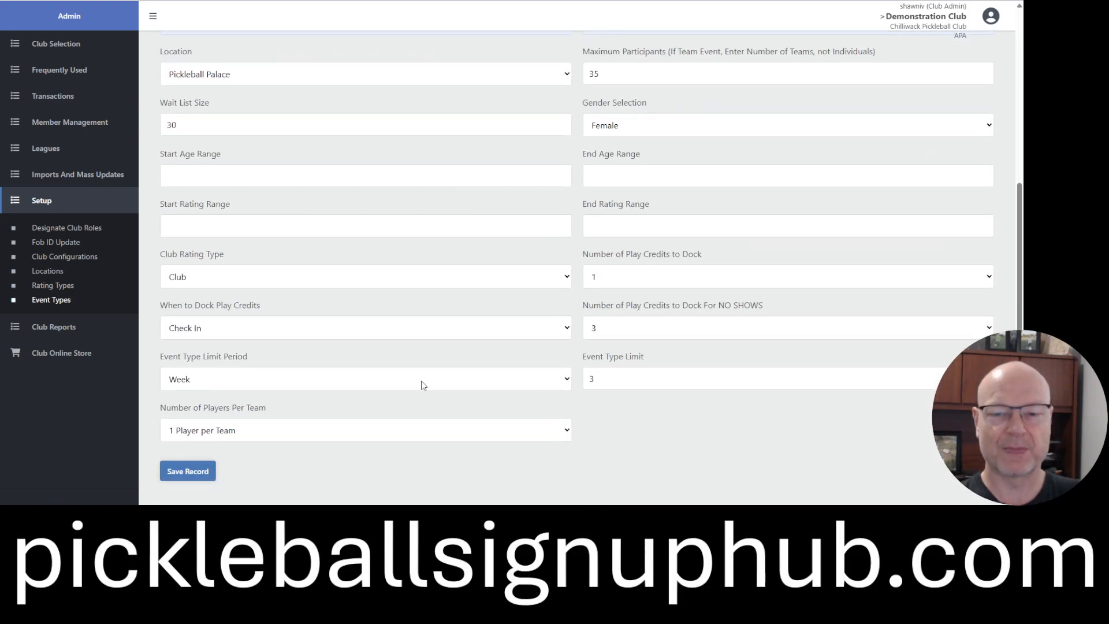
Clear both the event type limit period and the event type limit
click(416, 394)
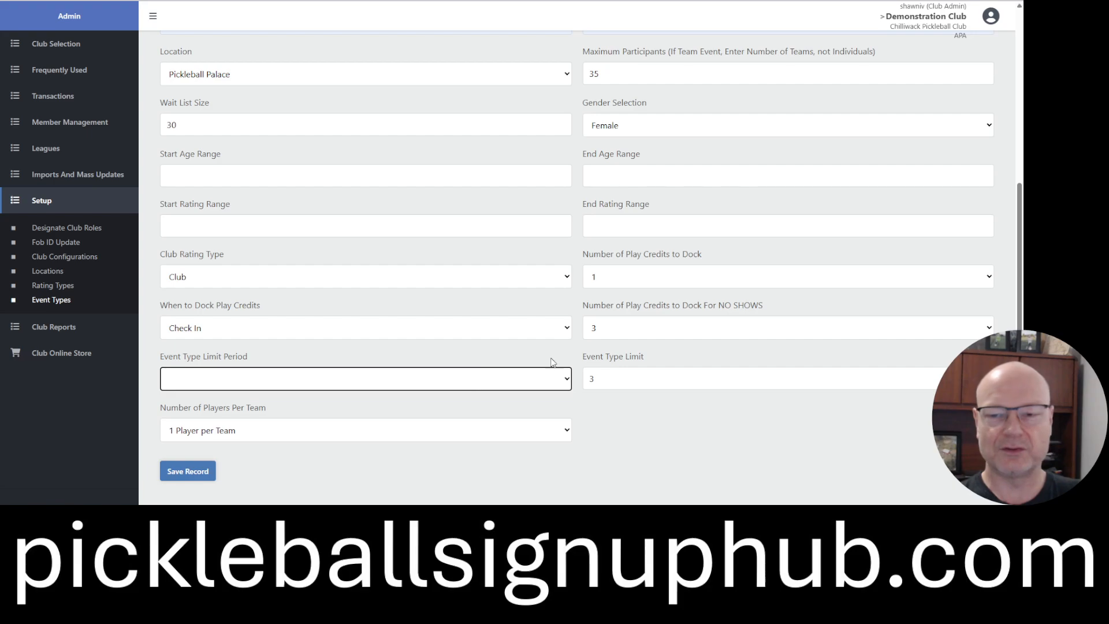
click(592, 378)
drag(592, 378, 585, 372)
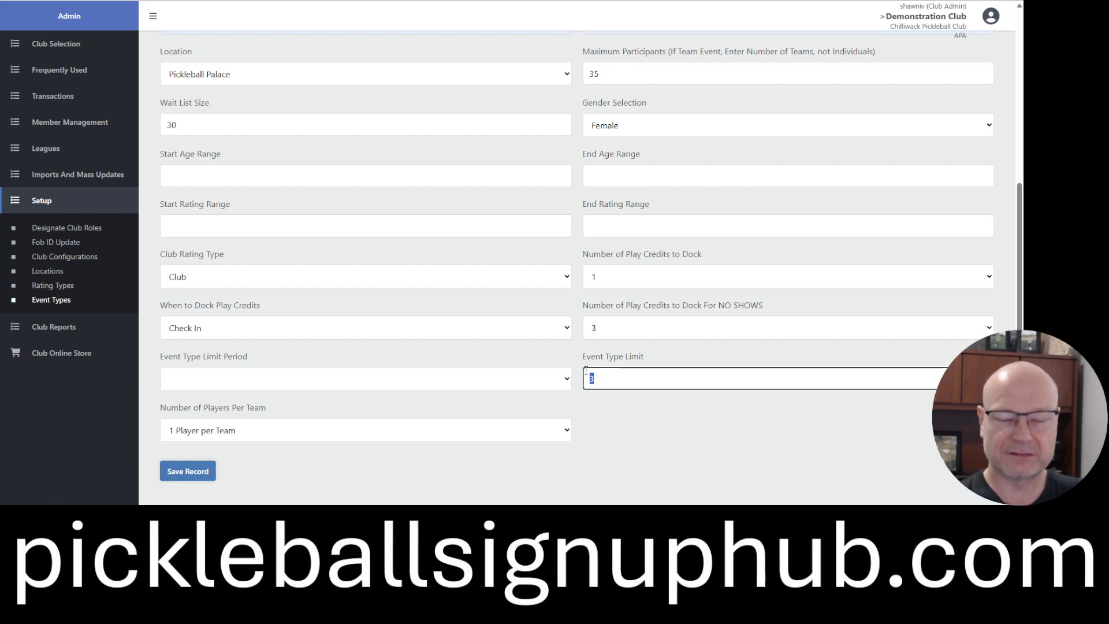
key(BackSpace)
click(600, 409)
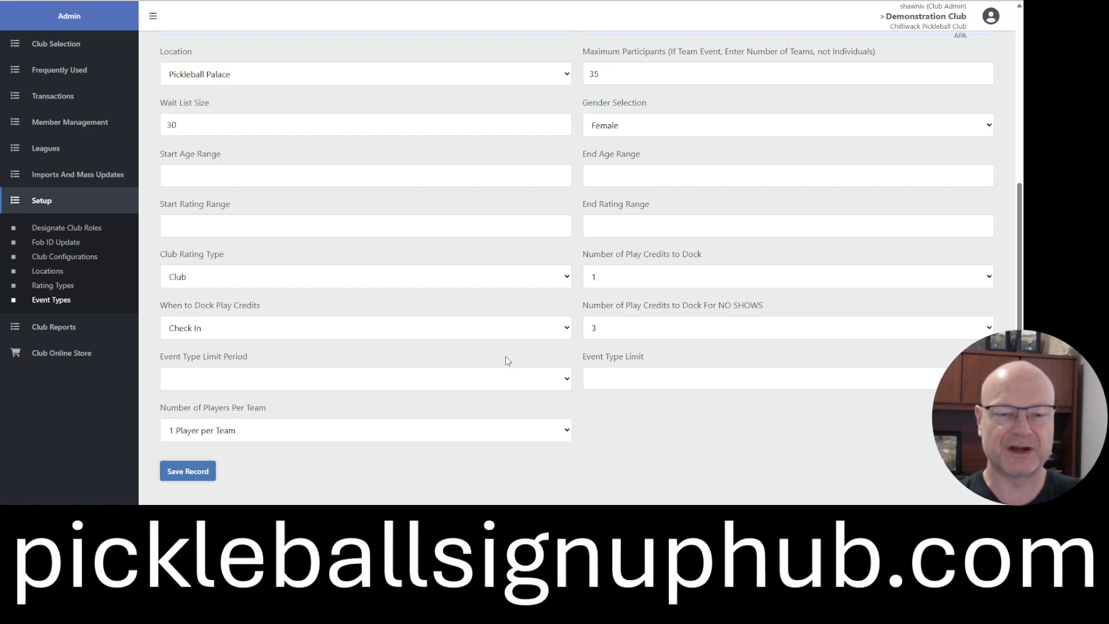
click(373, 358)
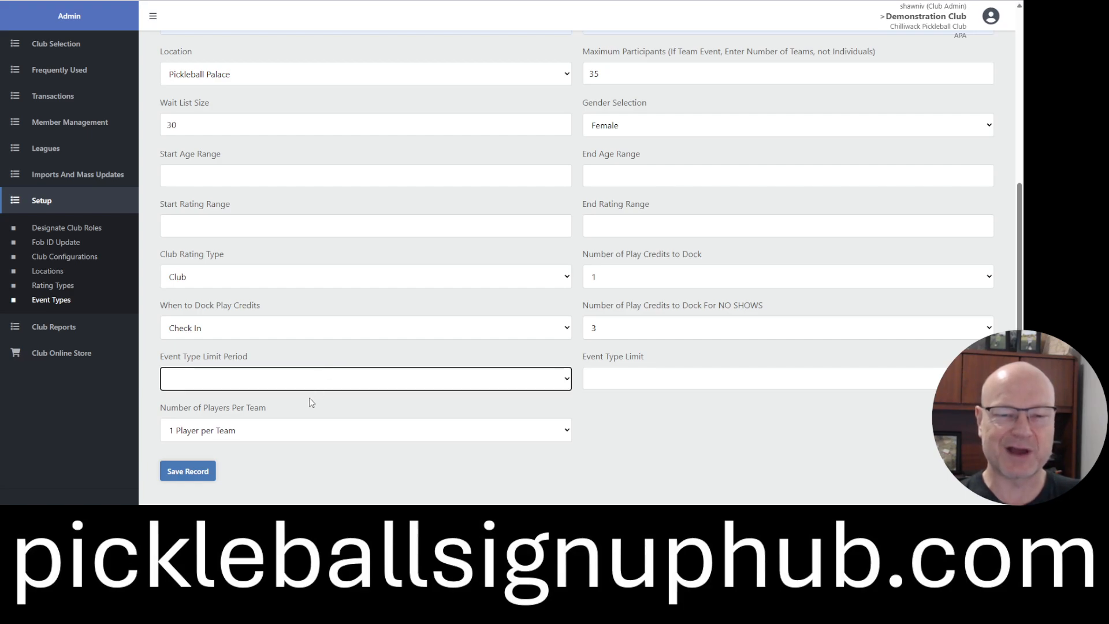
click(613, 415)
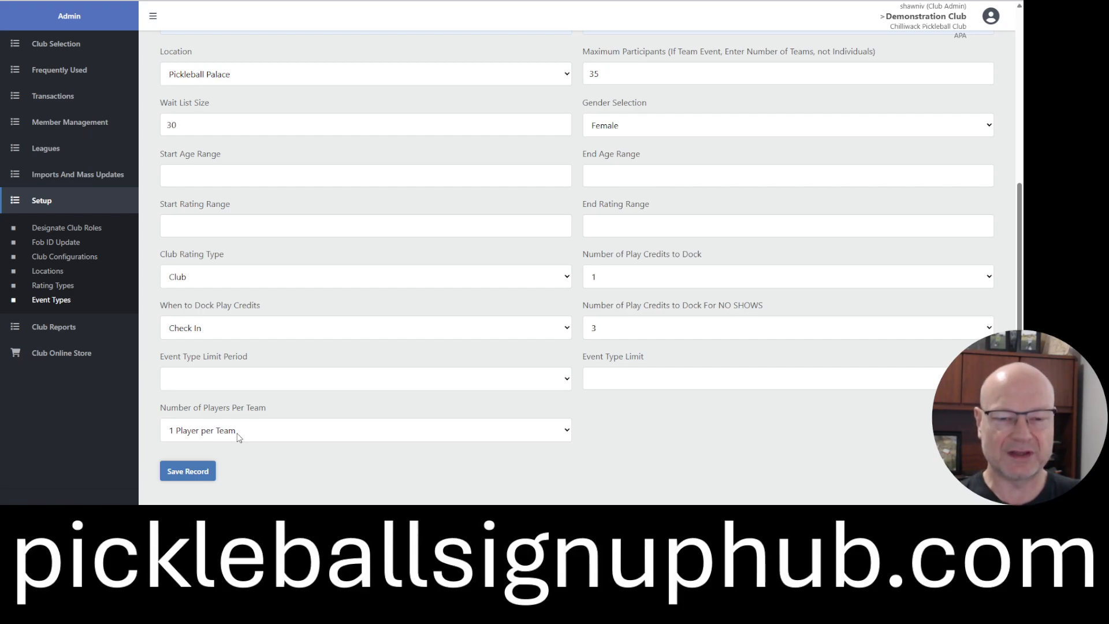
Choose 1 Player per Team as the team size and save the Ladies Night event type record
click(231, 240)
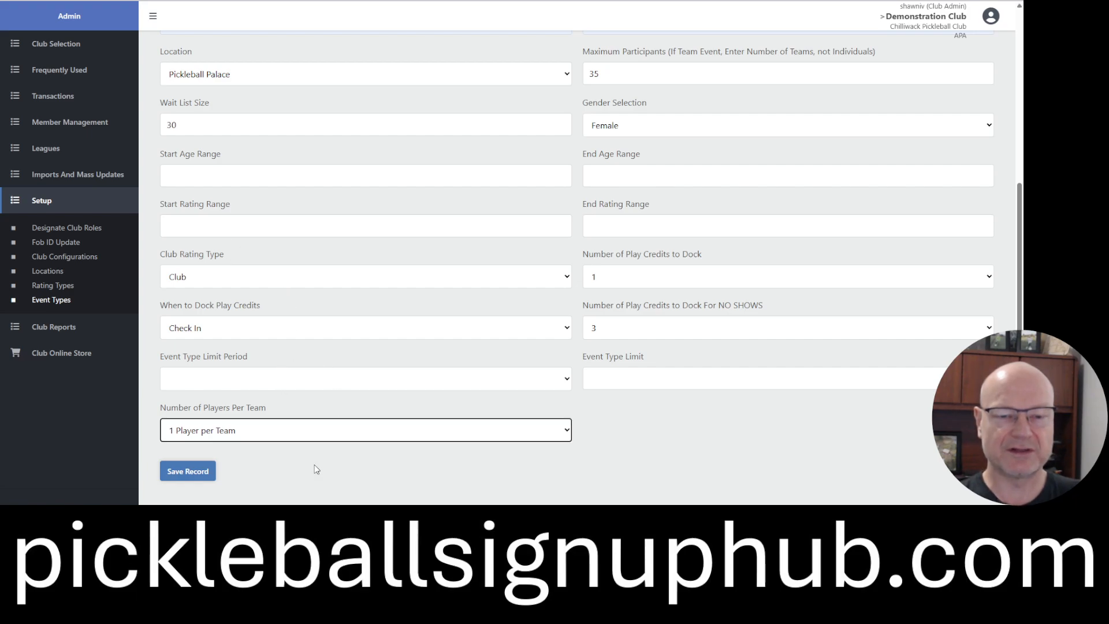
scroll(313, 466, up, 4)
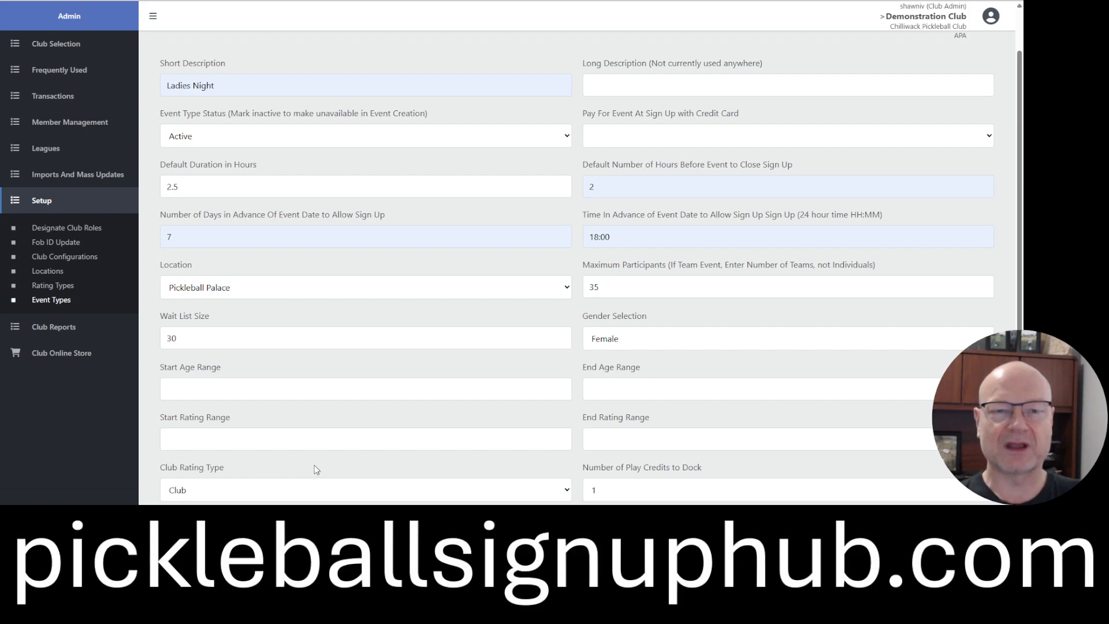
scroll(314, 465, down, 4)
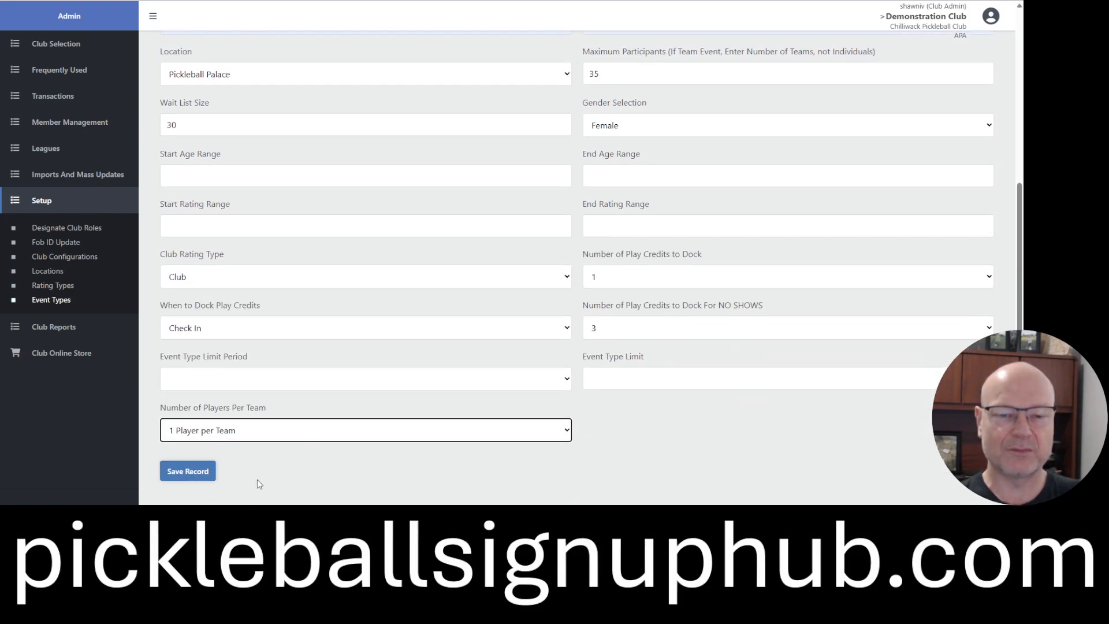
click(194, 479)
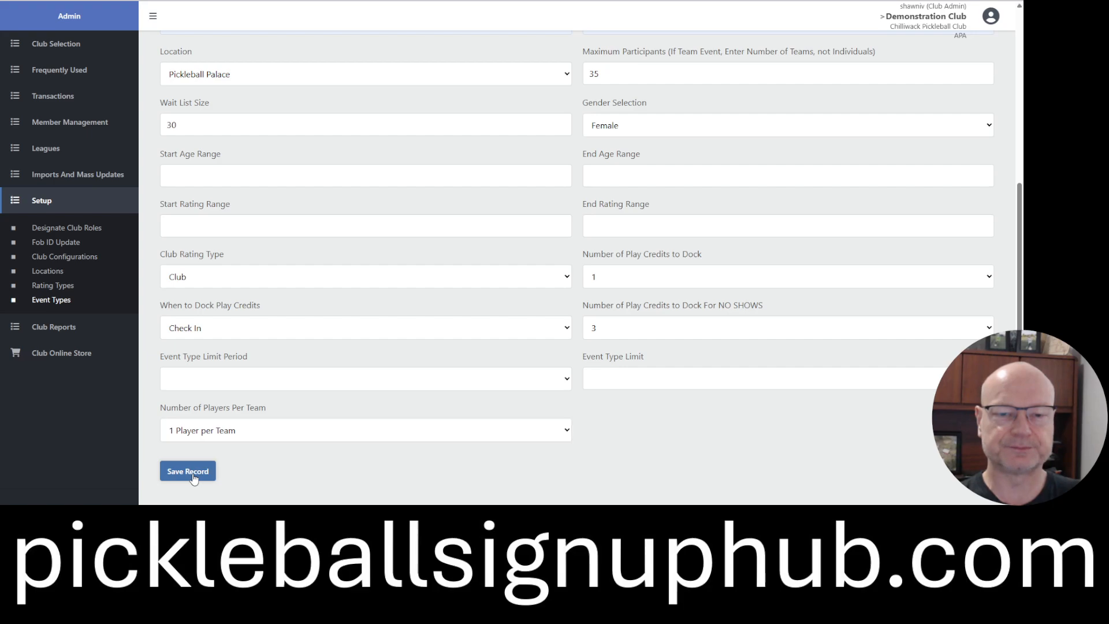
Review the Ladies Night row in the event types list, checking its sign-up time, maximum participants, wait list size and gender
scroll(348, 289, down, 1)
scroll(348, 289, down, 2)
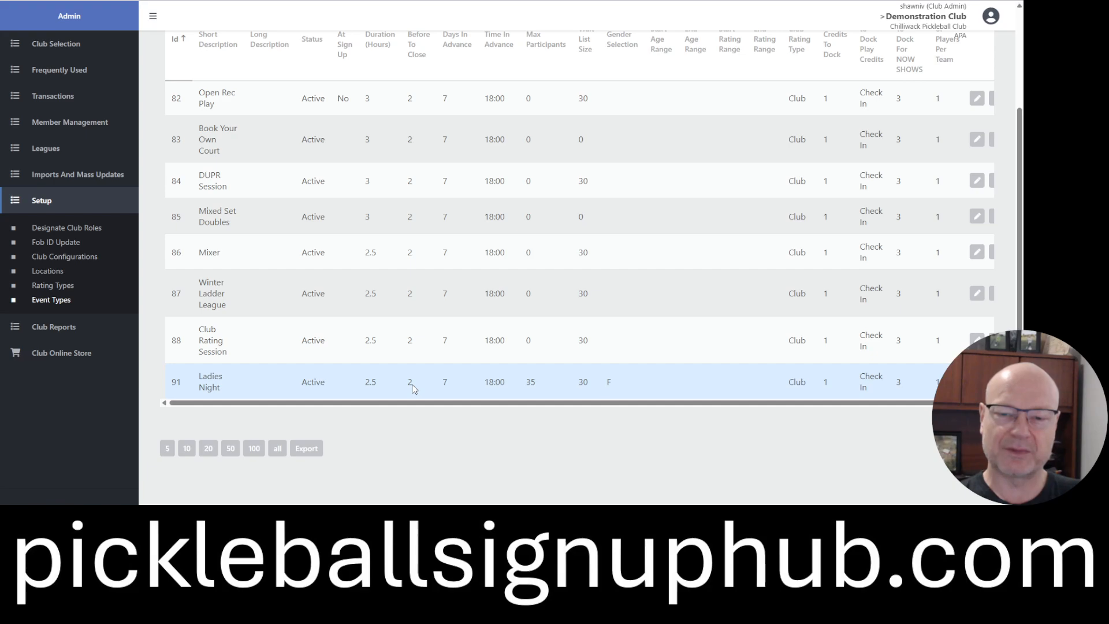
double_click(446, 382)
drag(506, 382, 485, 388)
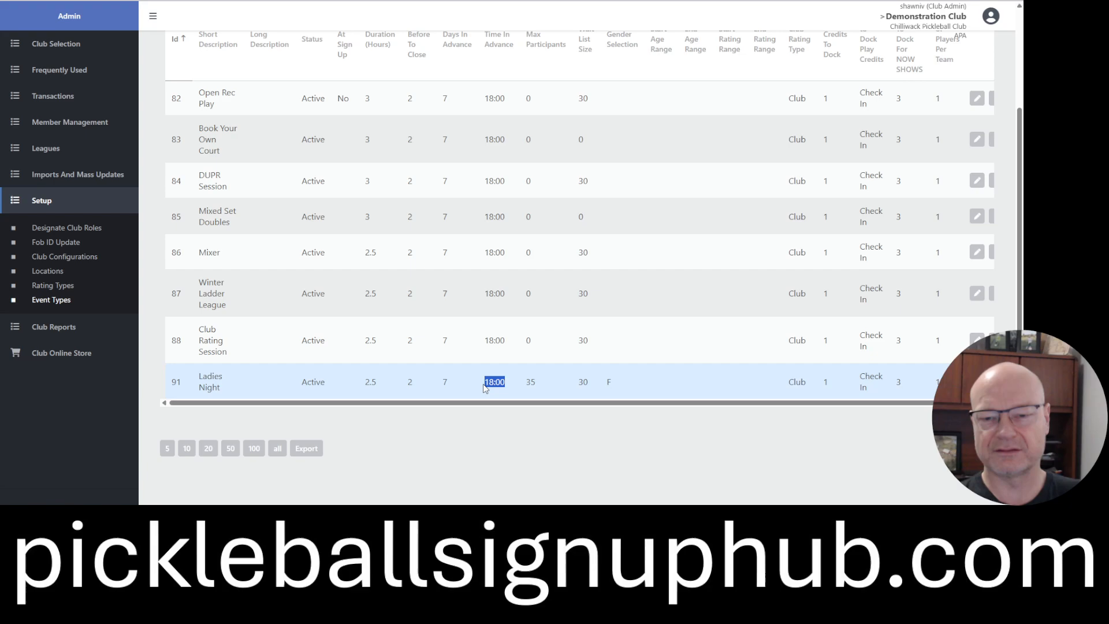
click(540, 386)
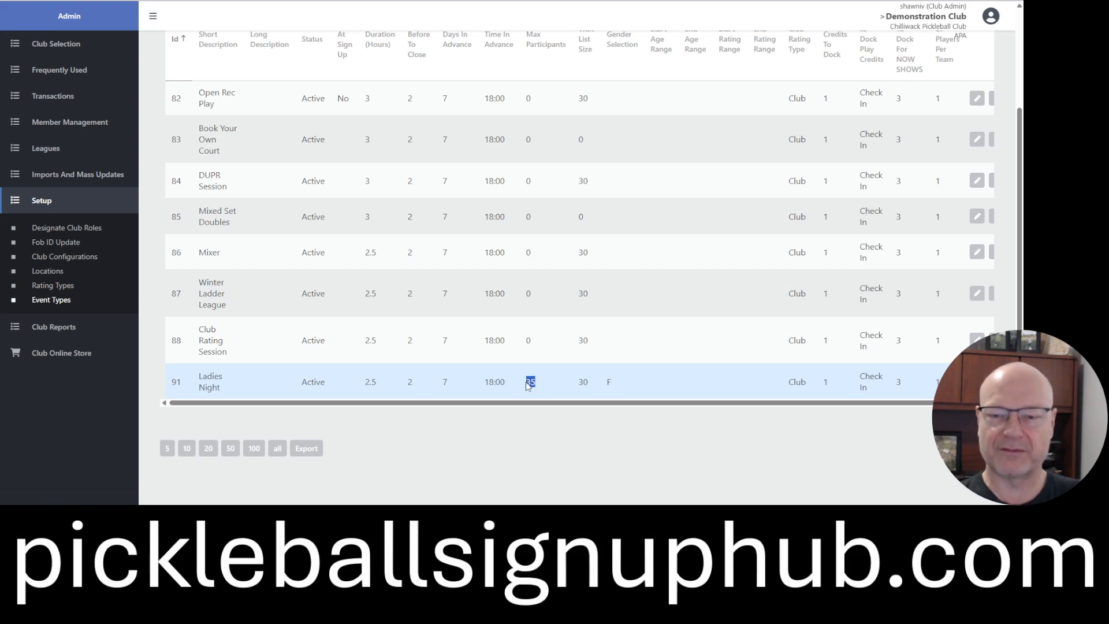
click(587, 380)
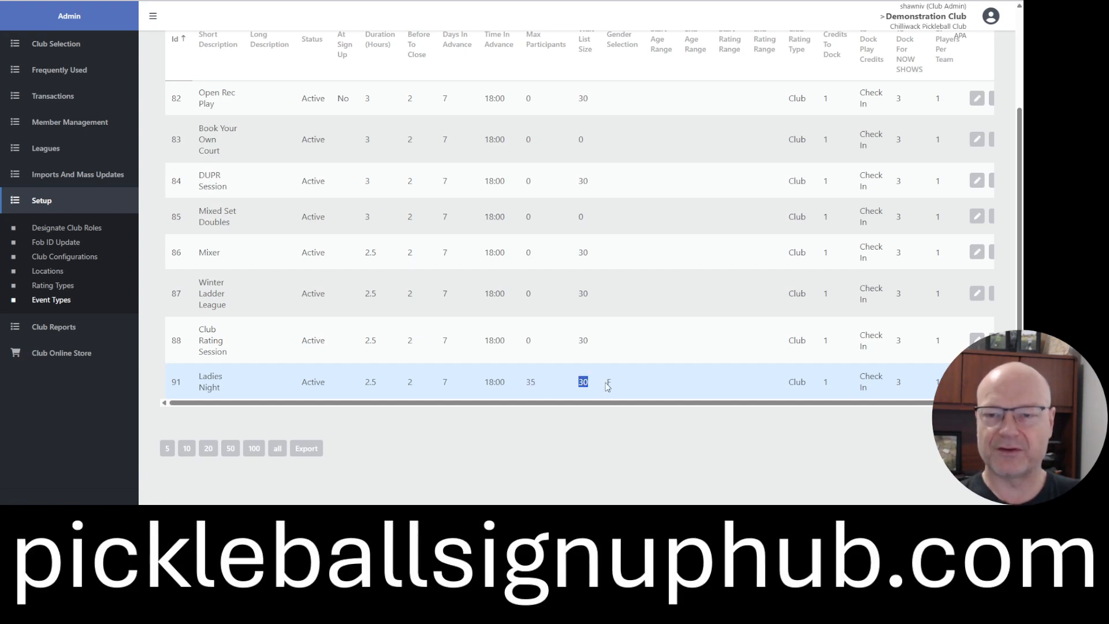
click(607, 383)
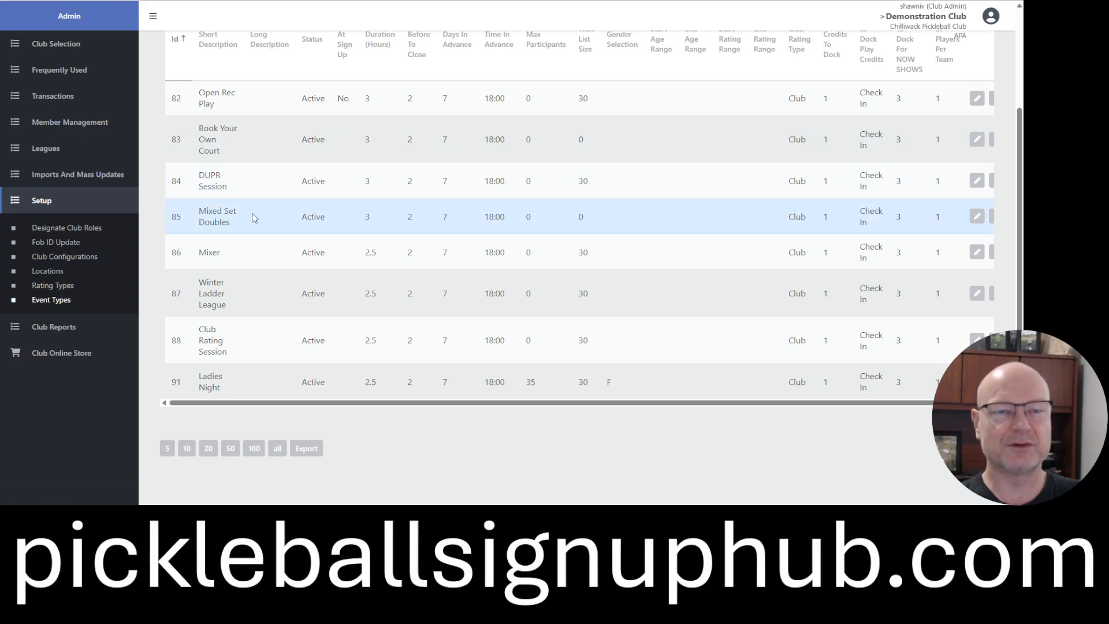
Start creating a new club event and set its event type to Ladies Night
click(64, 73)
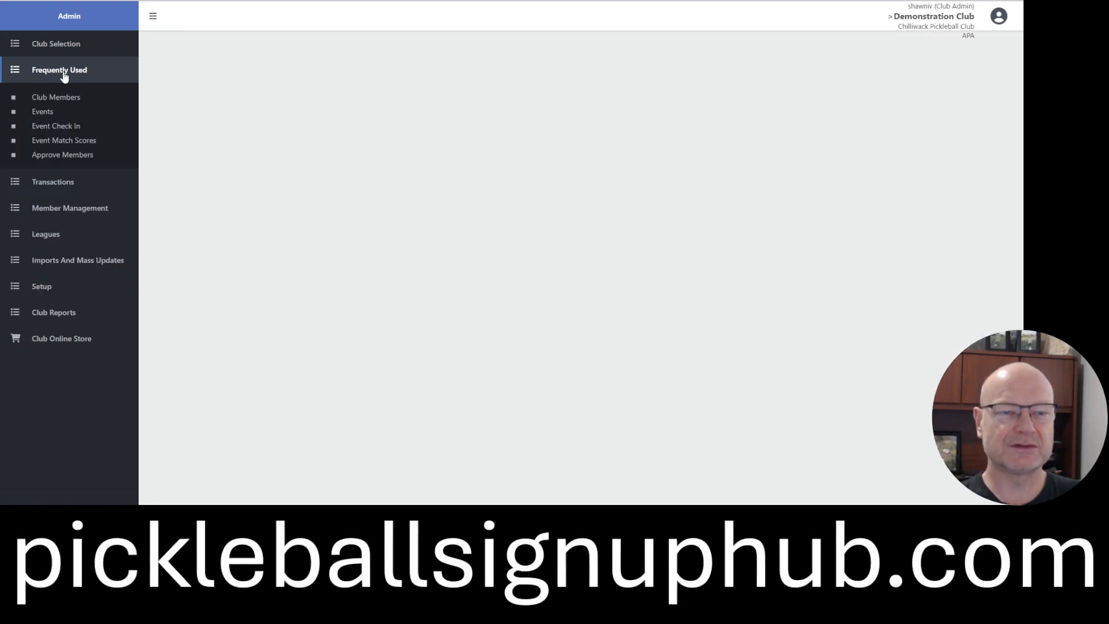
click(50, 114)
click(205, 111)
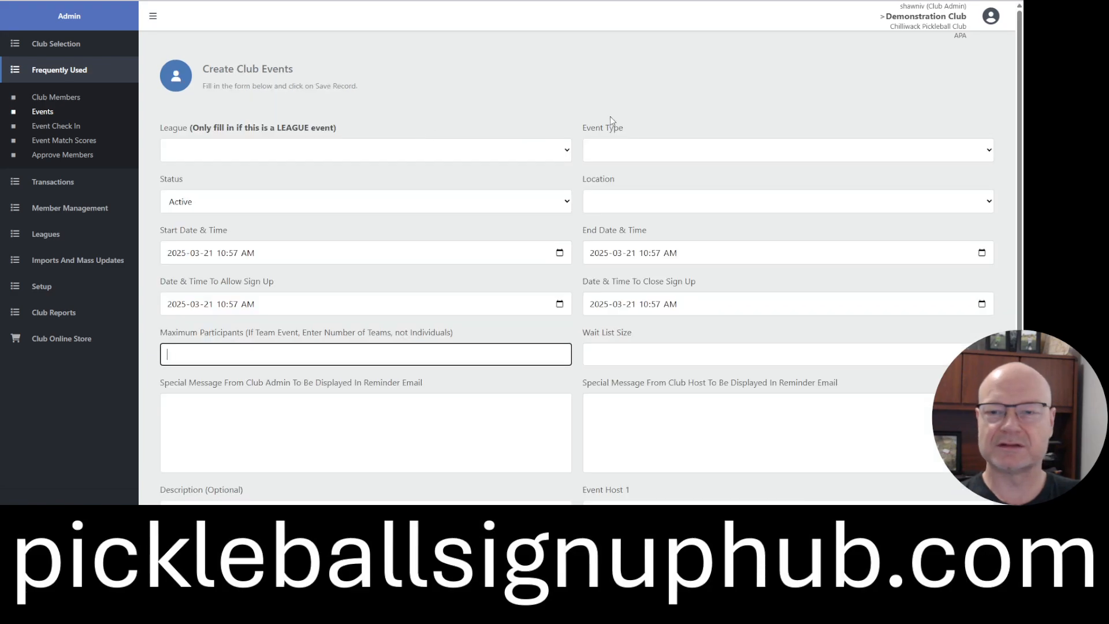
click(647, 152)
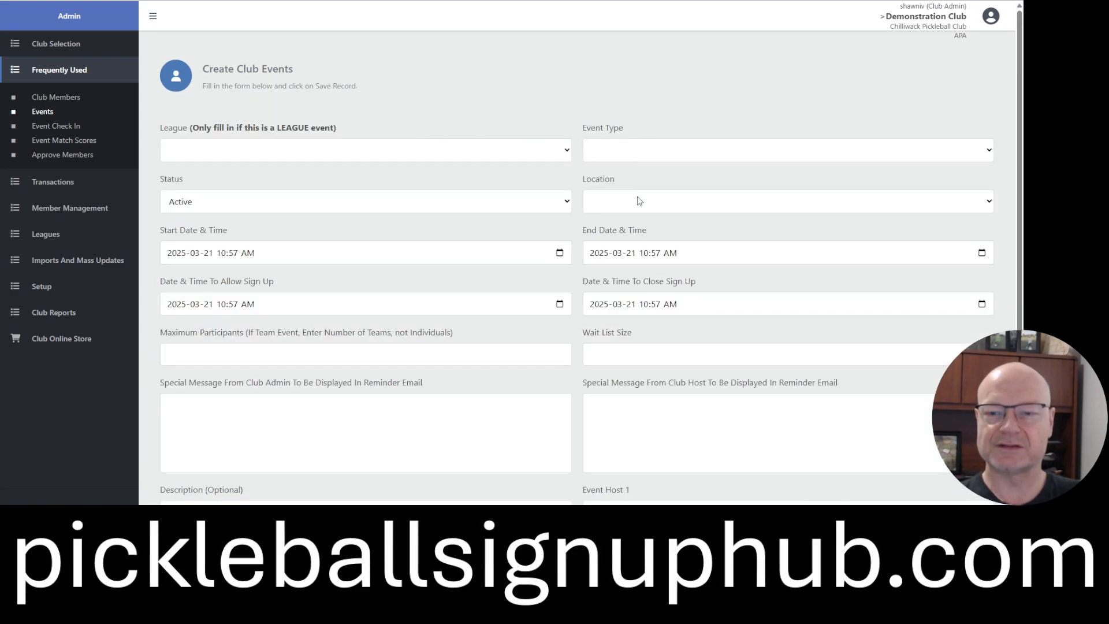
click(636, 226)
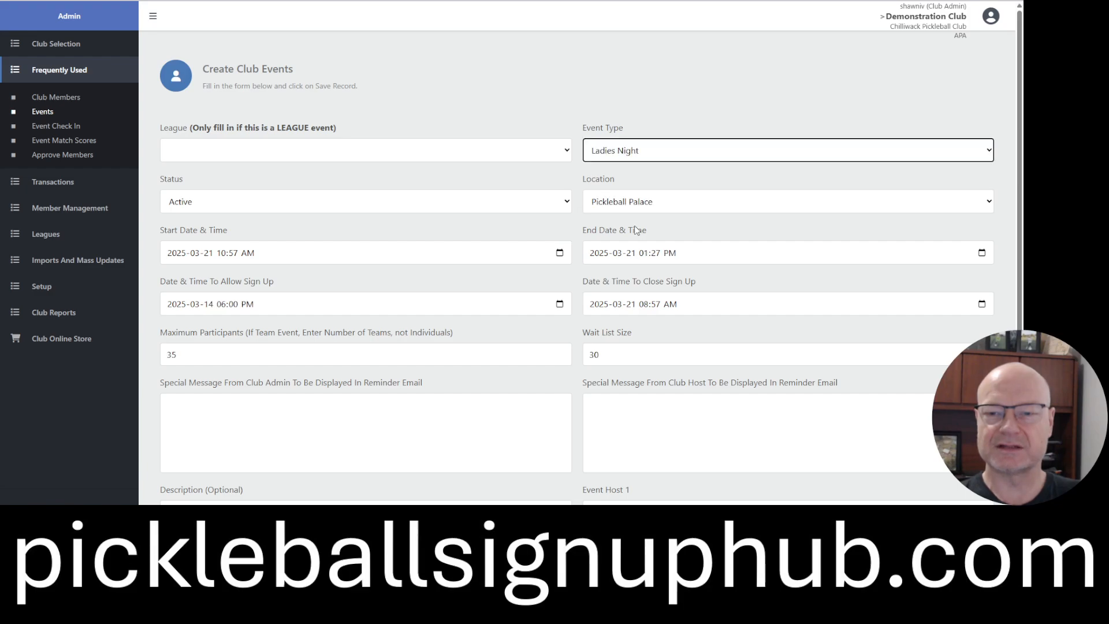
click(225, 257)
text(7)
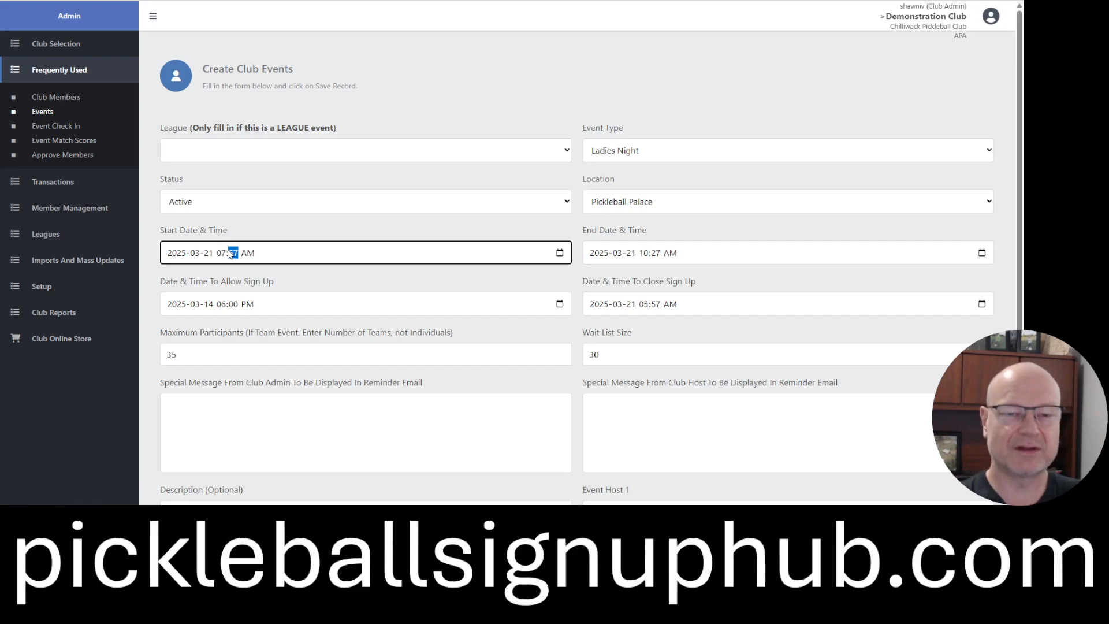
key(Right)
text(p)
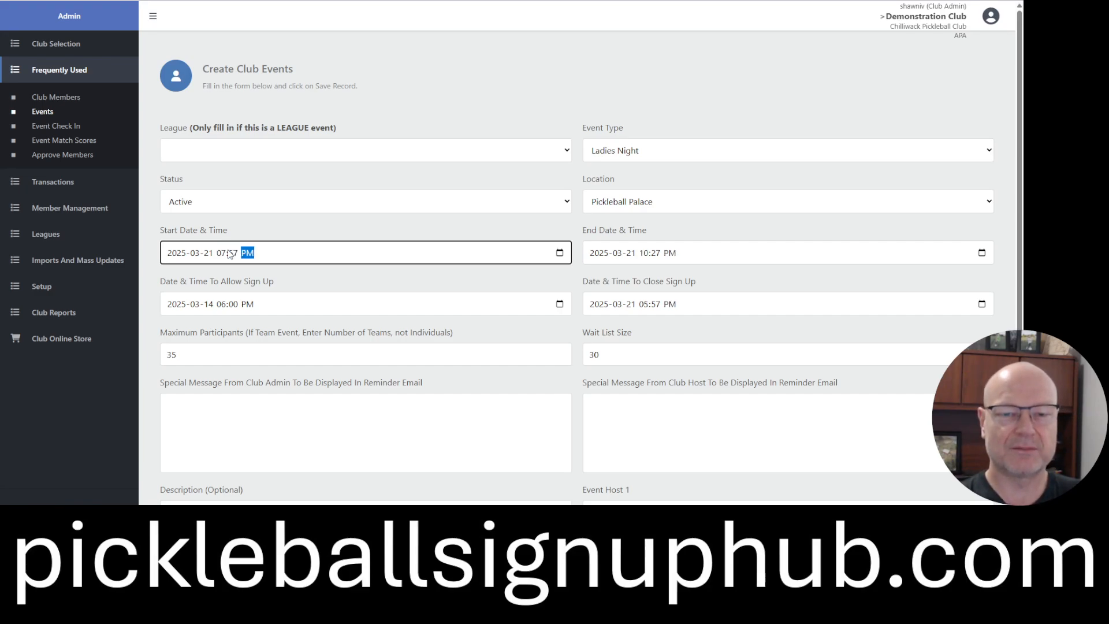
click(209, 253)
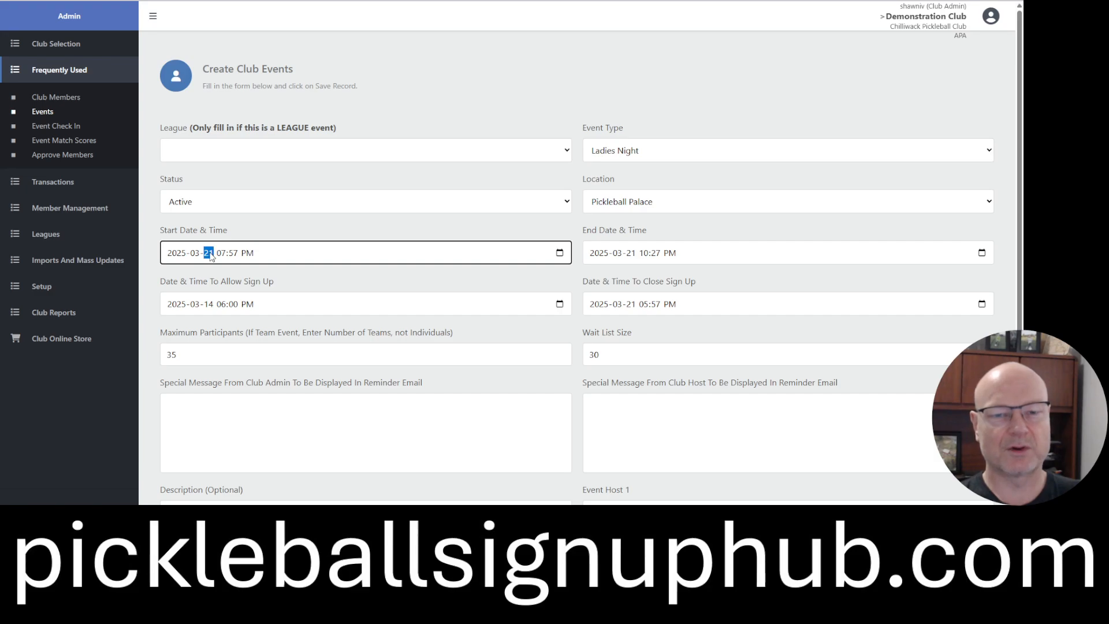
text(22 )
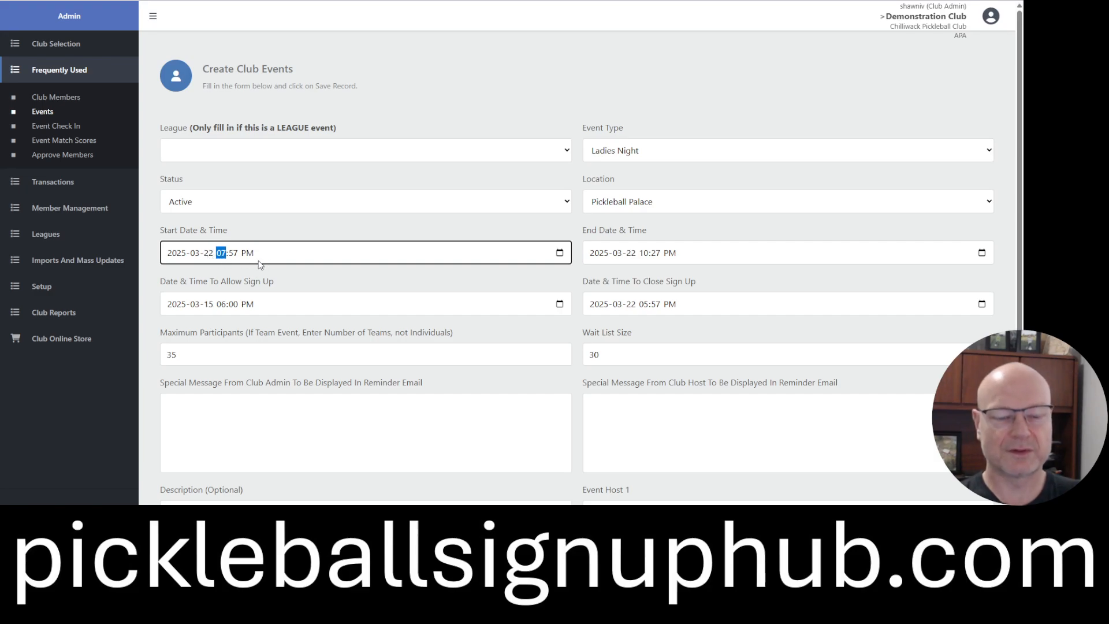
text(07:00)
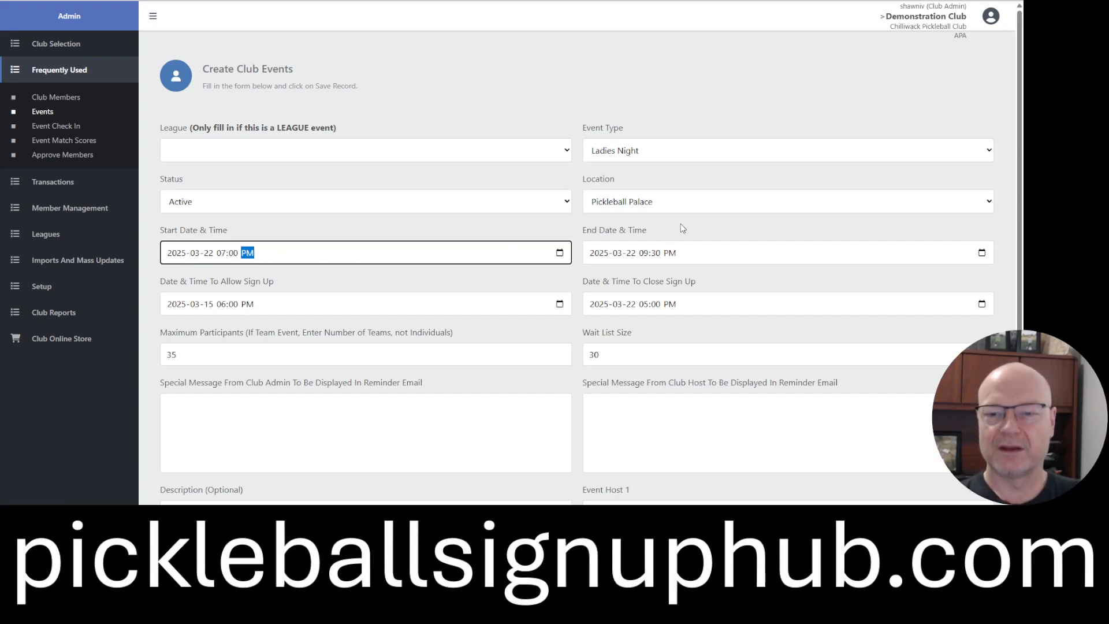
key(Tab)
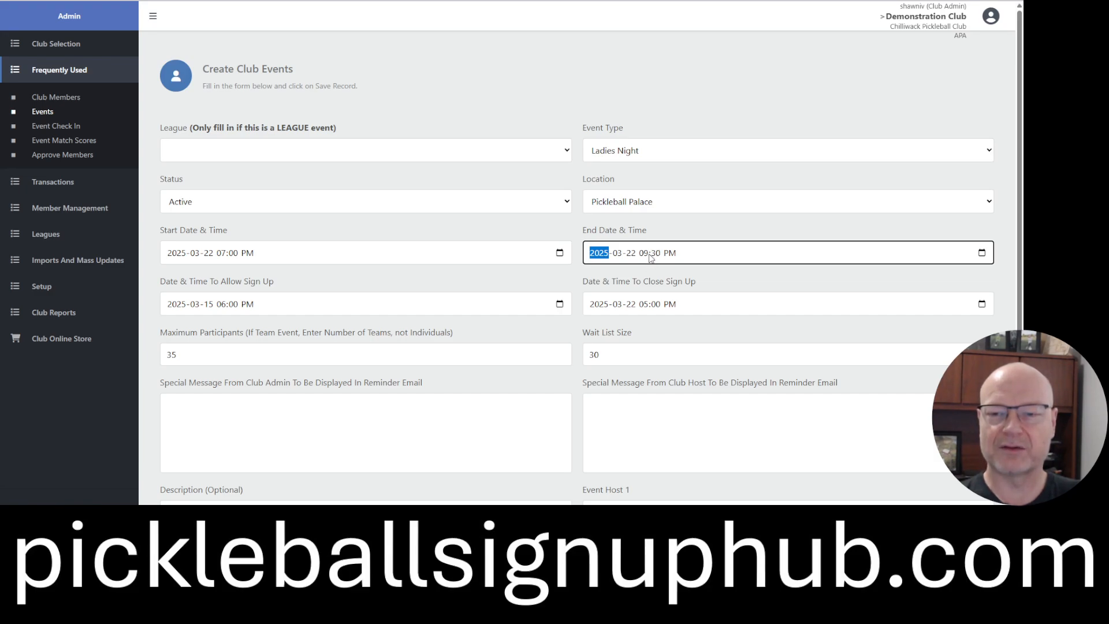
Save the new Ladies Night event and open its March 22 entry in the PickleballSignUpHub members' event calendar
scroll(645, 262, down, 2)
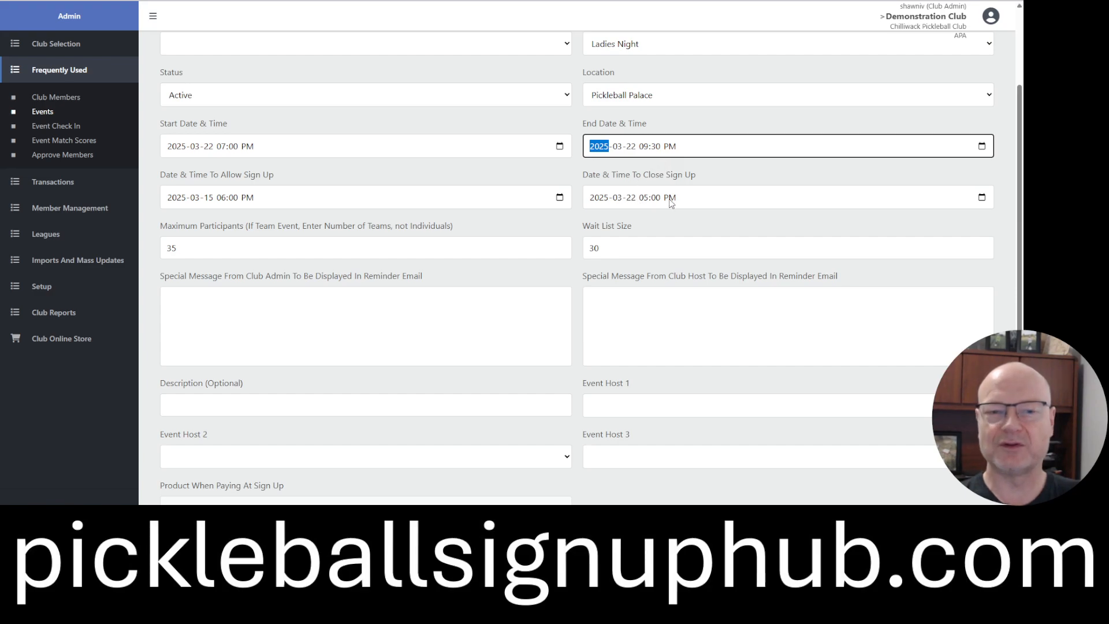
scroll(441, 250, down, 1)
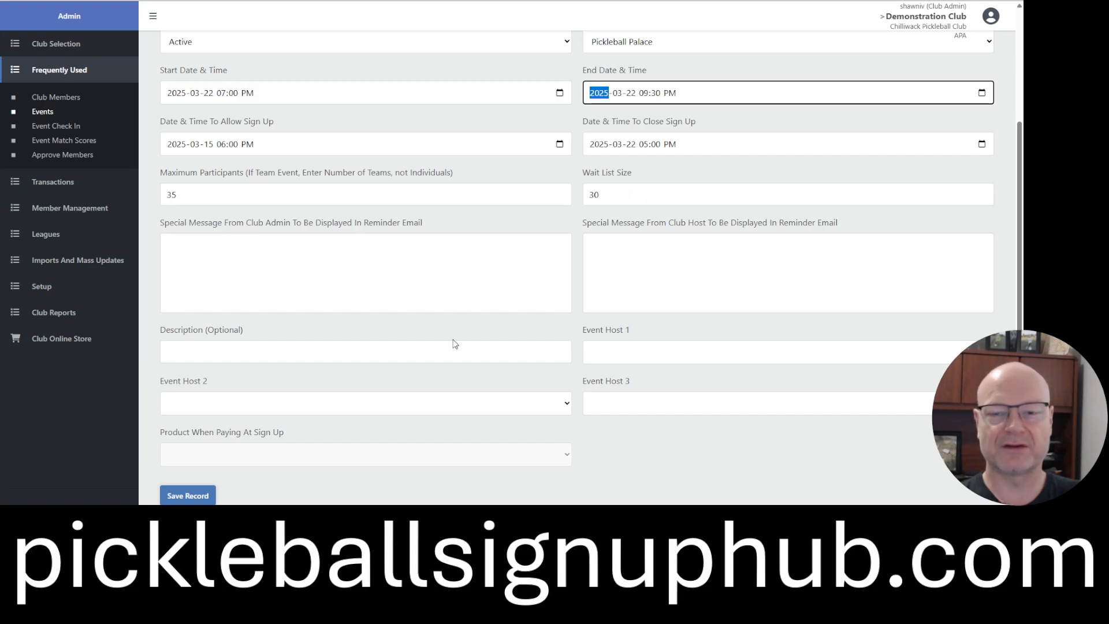
scroll(455, 343, down, 1)
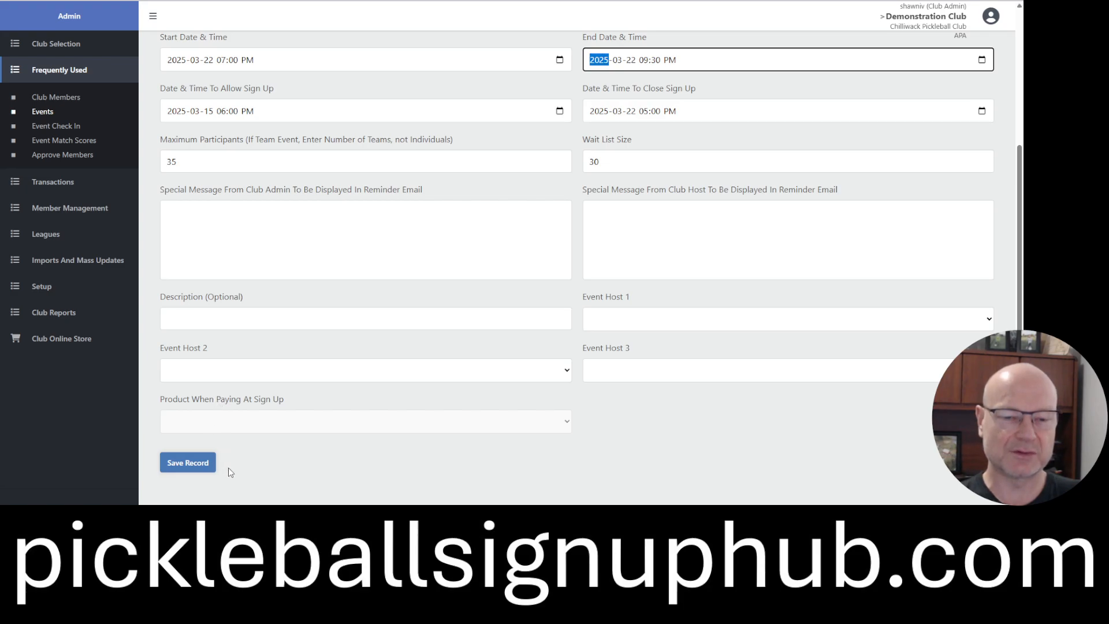
click(201, 465)
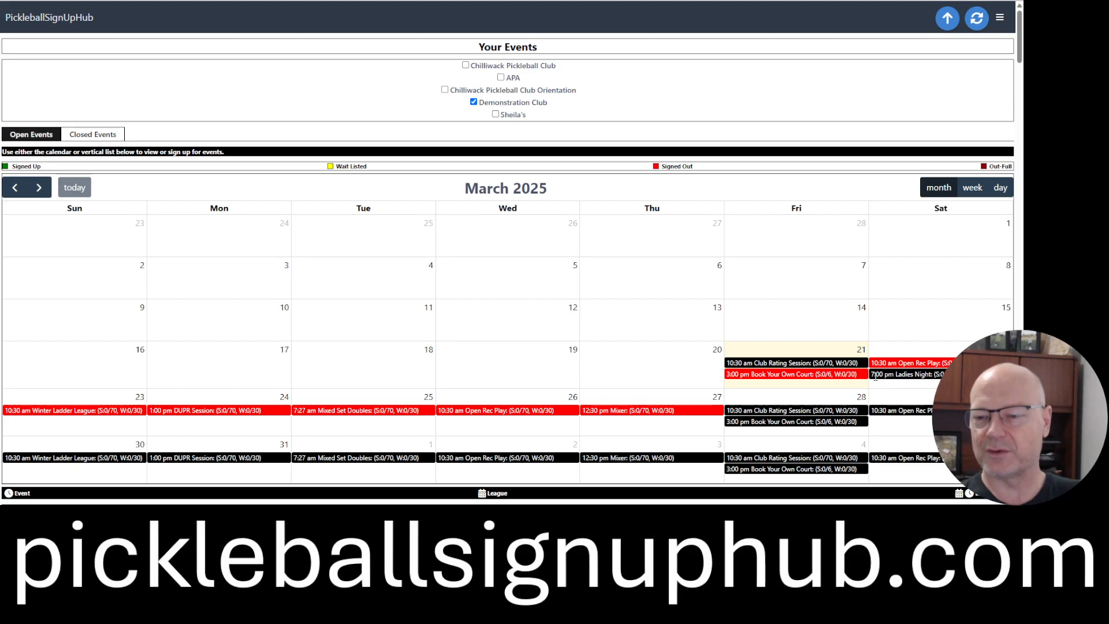
click(907, 375)
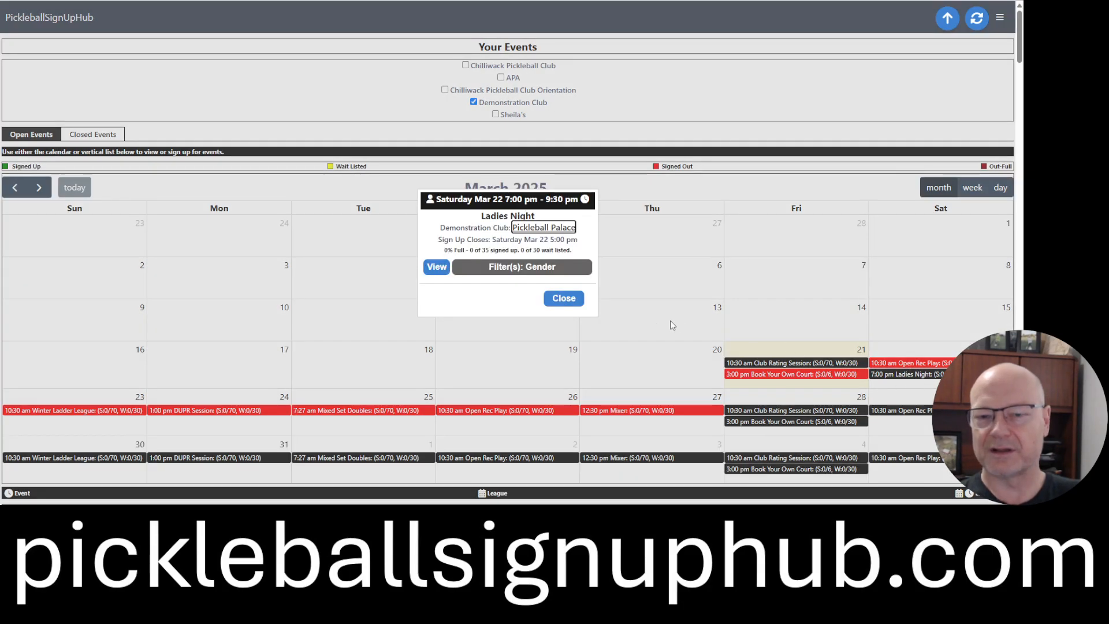
Open the March 22 Ladies Night event's sign-up page and display the Sign Up buttons for all users
click(564, 298)
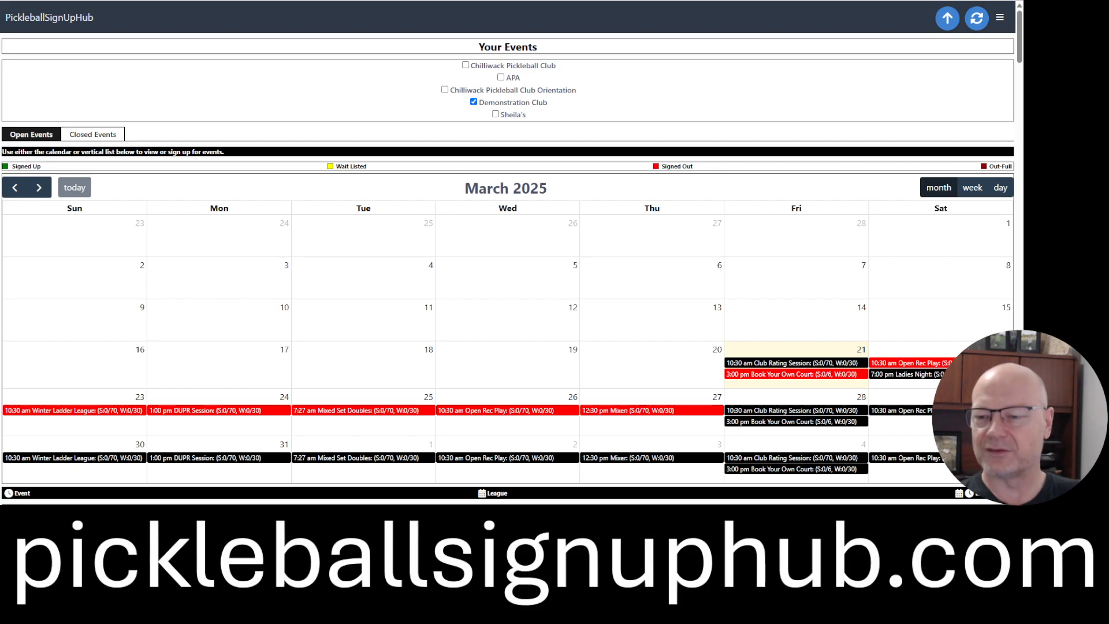
click(904, 375)
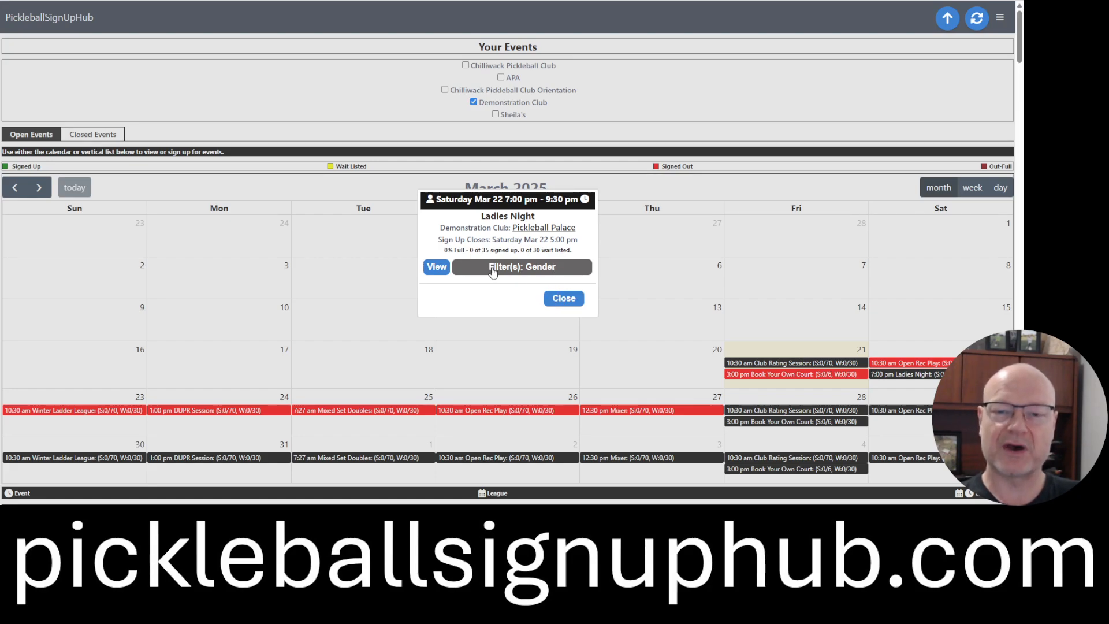
click(437, 270)
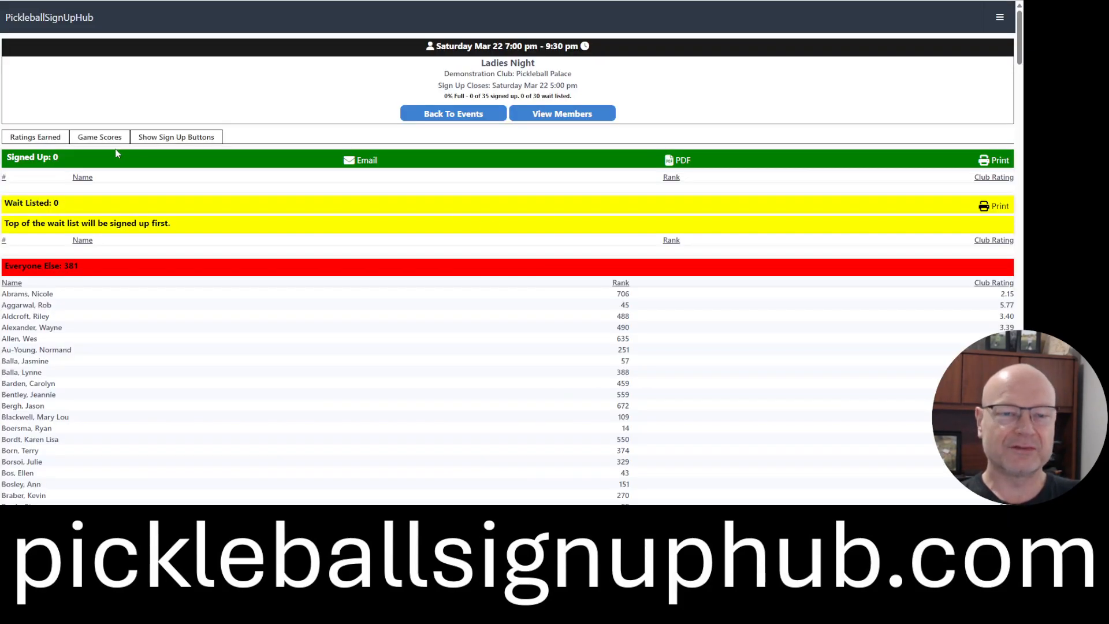
click(185, 143)
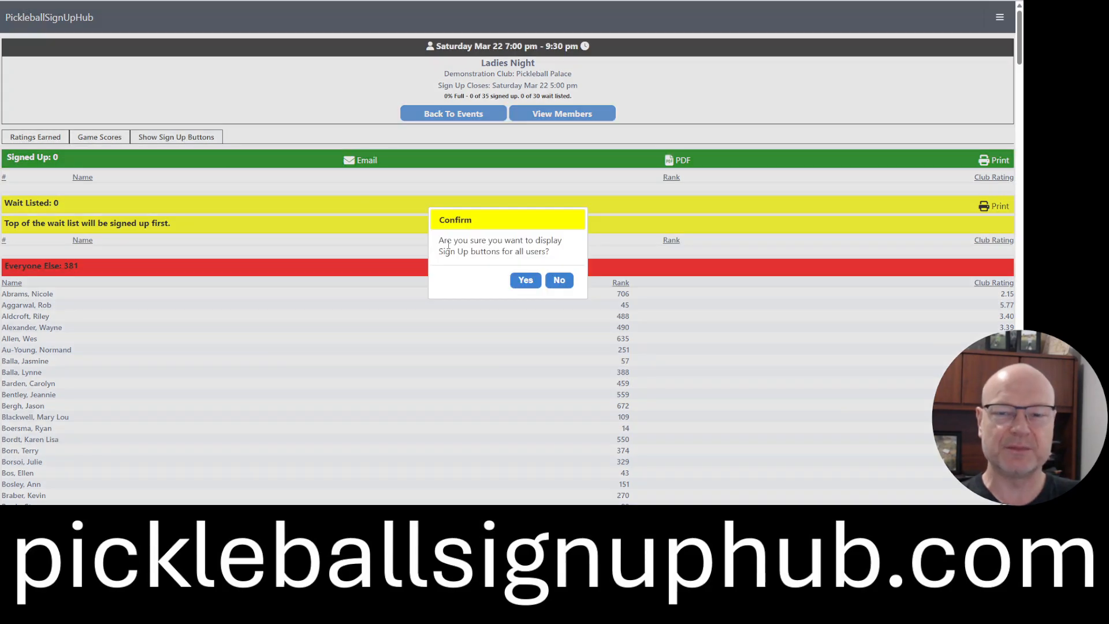
click(526, 280)
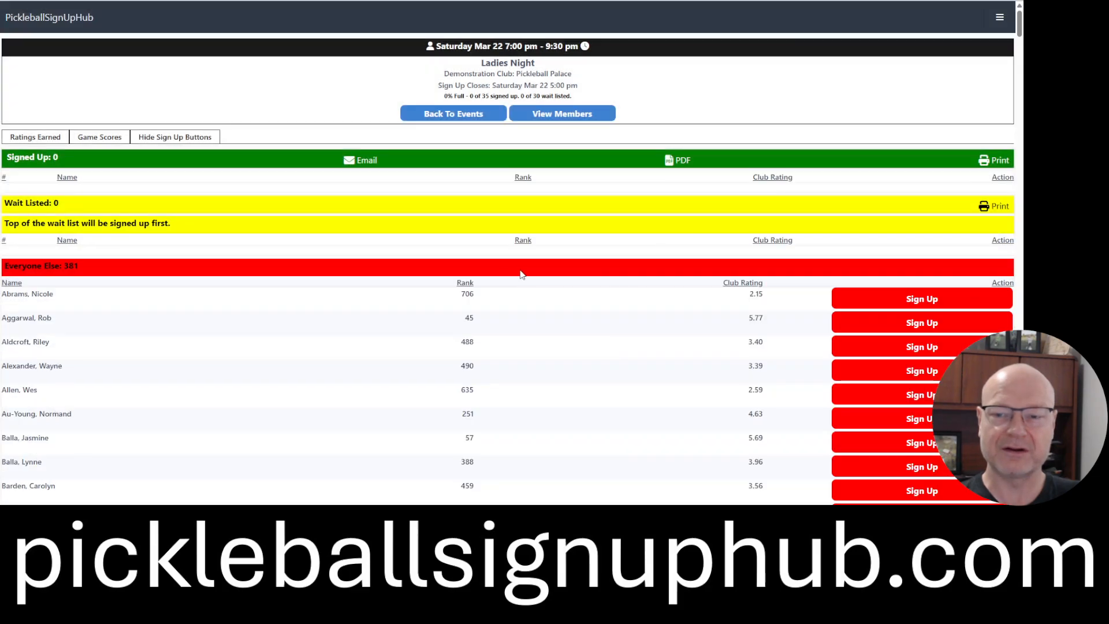
Sign up five members from the Everyone Else list for Ladies Night, those ranked 706, 635, 388, 329 and 43
scroll(531, 304, down, 1)
scroll(531, 304, down, 3)
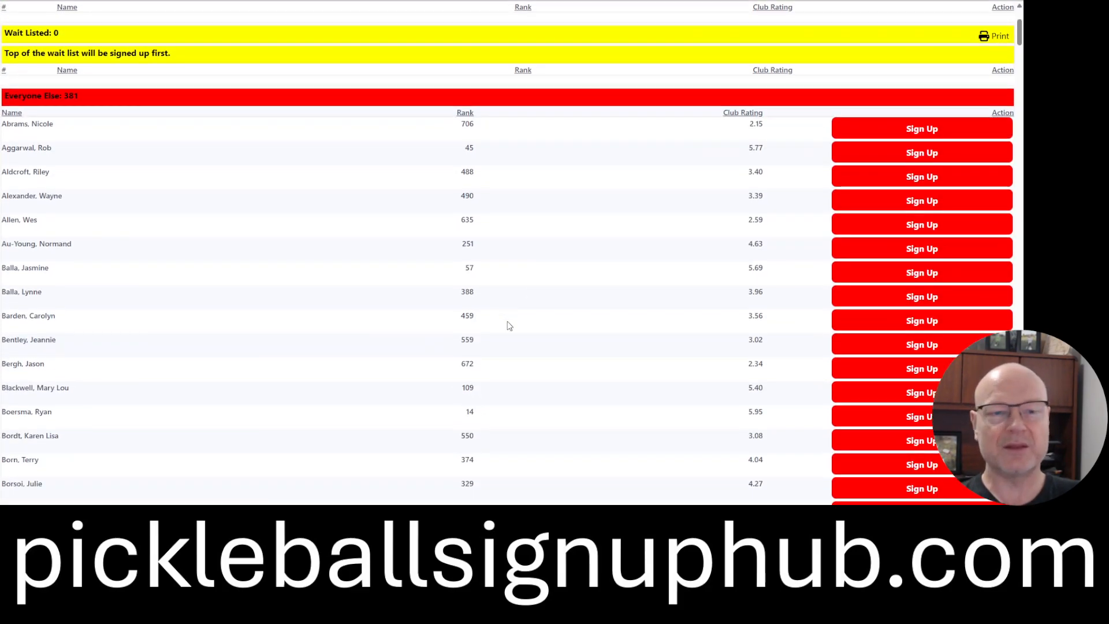
scroll(507, 322, down, 4)
scroll(507, 322, down, 10)
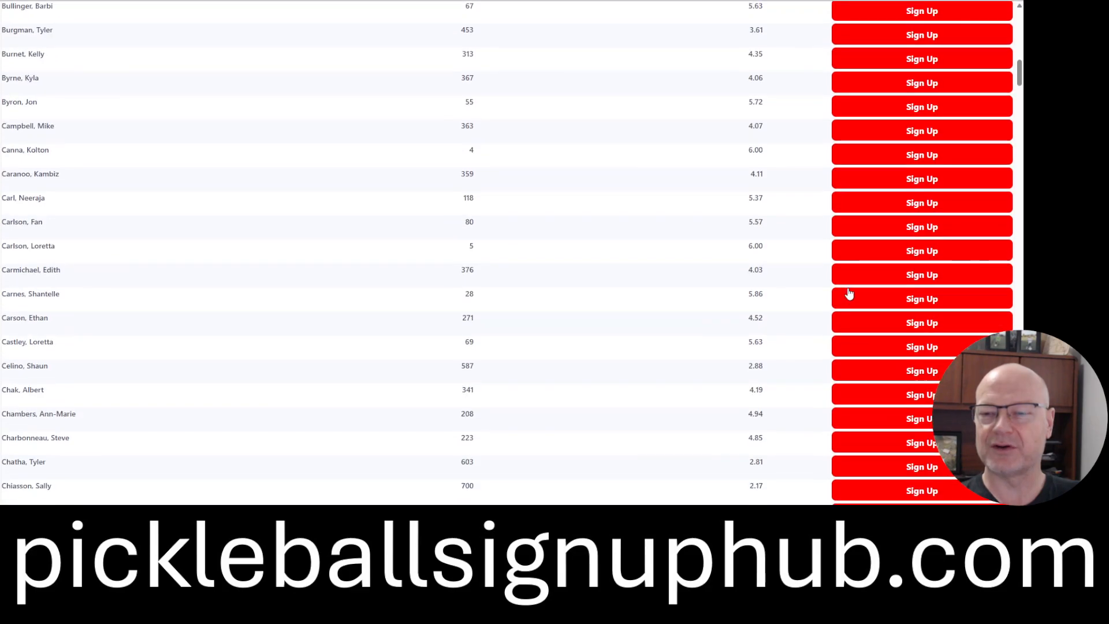
scroll(837, 277, up, 8)
scroll(827, 243, up, 9)
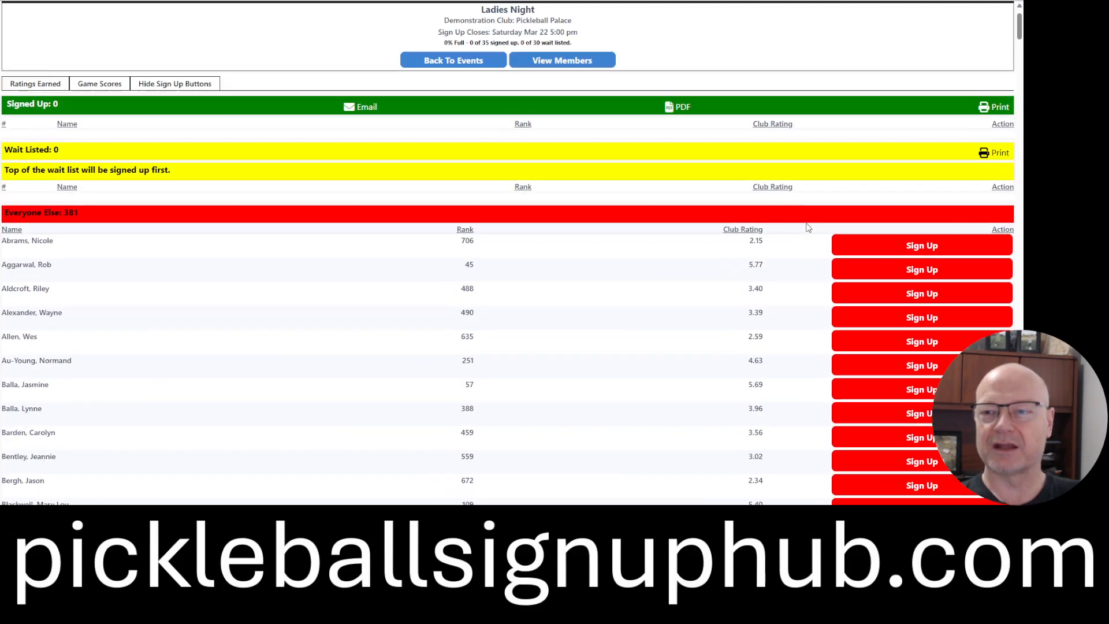
click(906, 247)
click(895, 345)
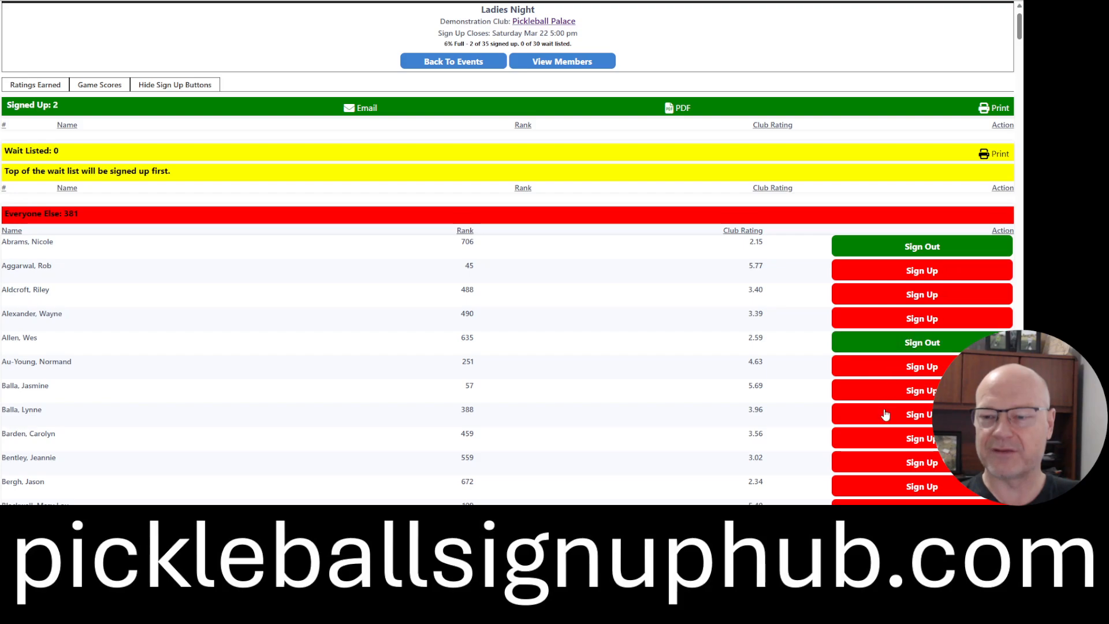
click(884, 418)
scroll(885, 405, down, 3)
click(883, 394)
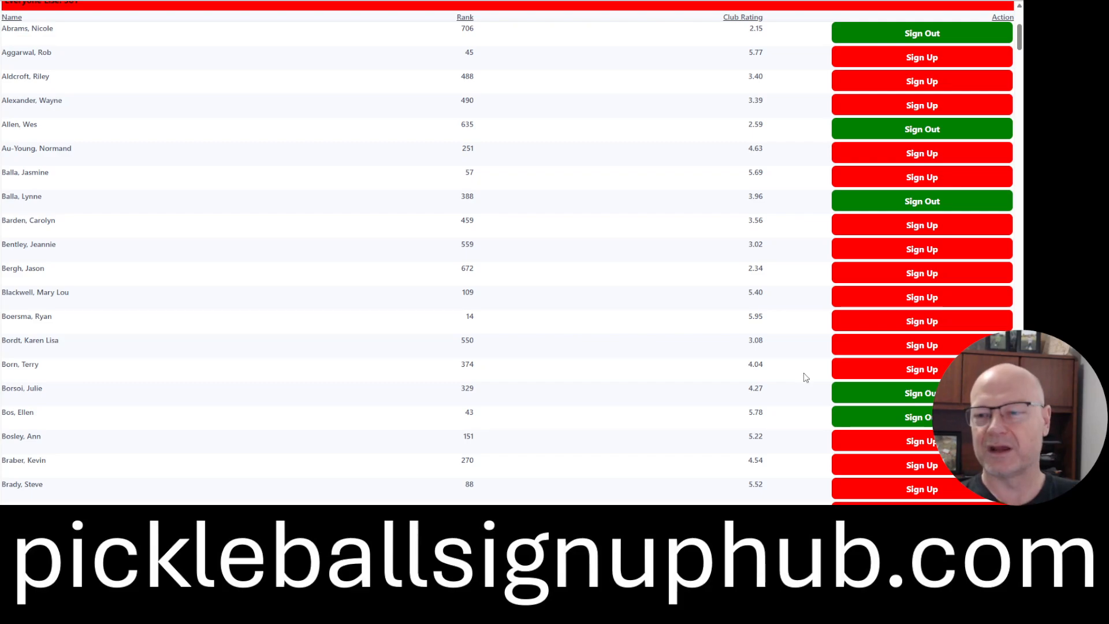
scroll(803, 373, up, 4)
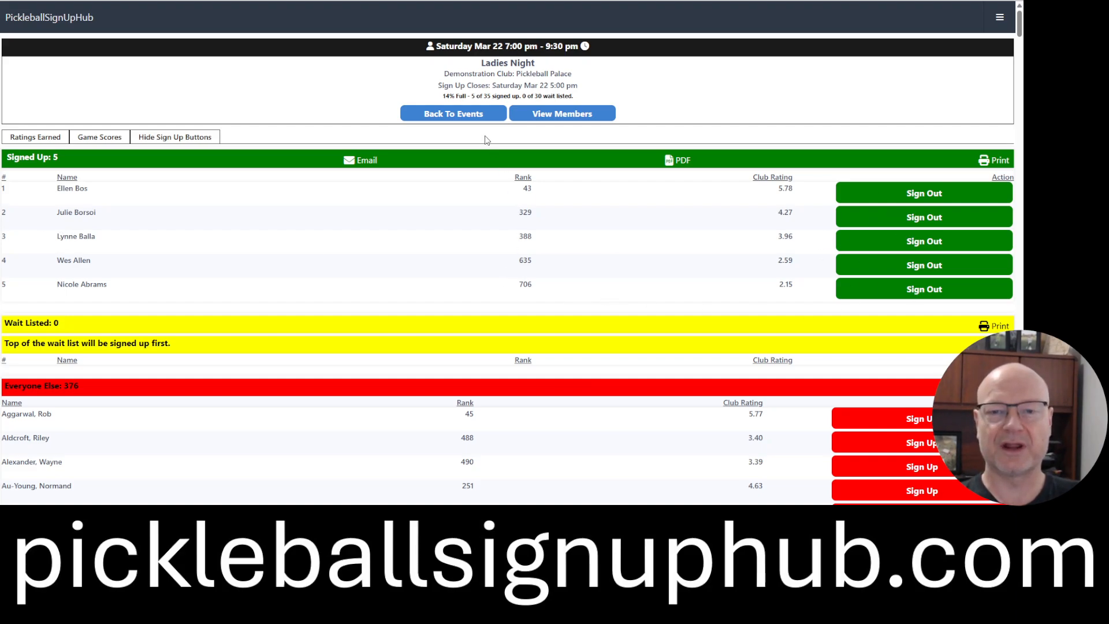
Check the signed-up and wait-listed totals on the Ladies Night page and in its calendar event summary
drag(445, 96, 517, 99)
click(600, 100)
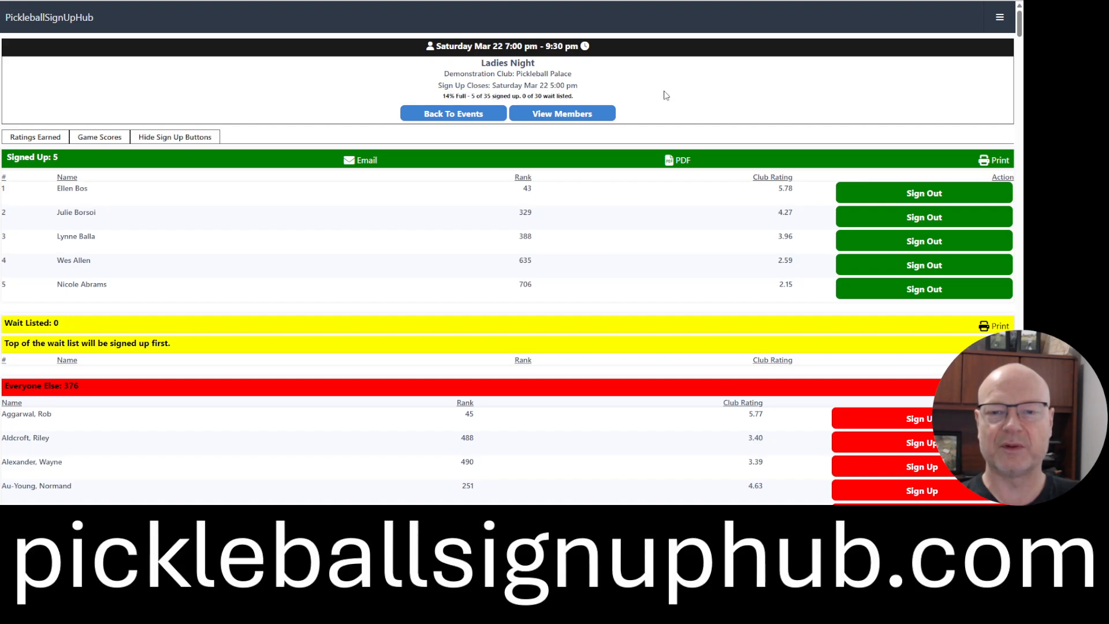
click(484, 119)
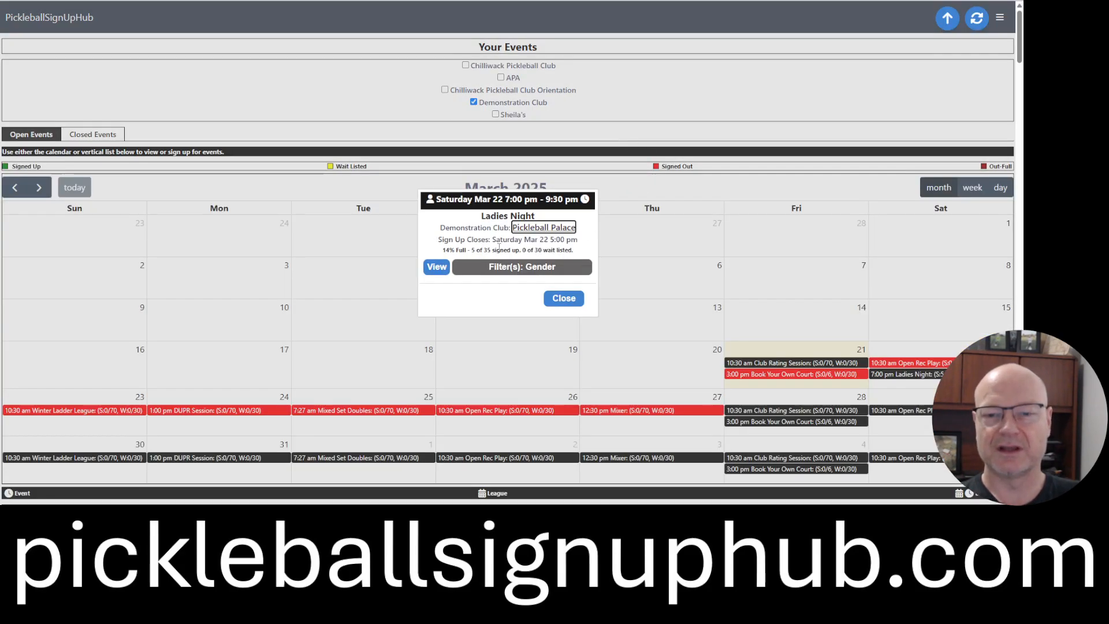
drag(575, 251, 443, 252)
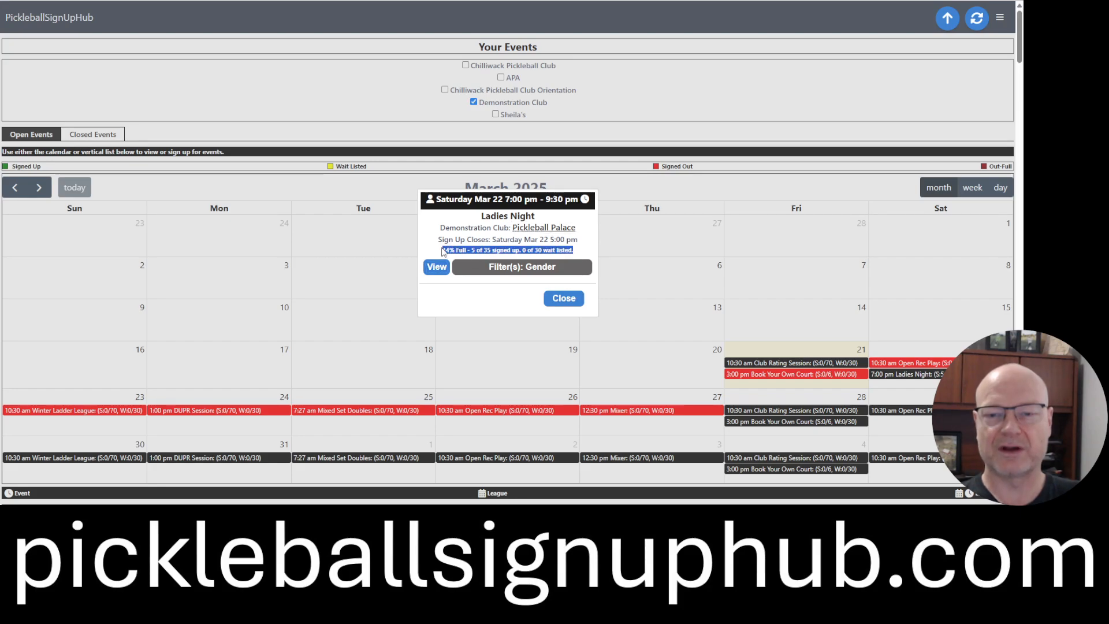
click(556, 299)
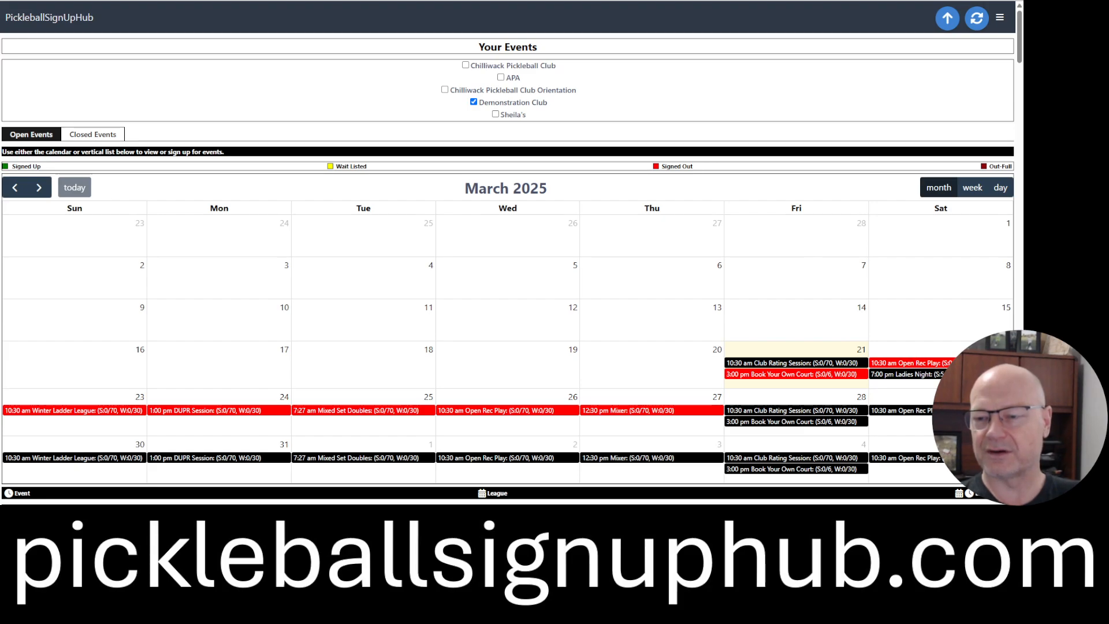
Review the Ladies Night participant list from its March 22 calendar entry and return to the events calendar
click(918, 375)
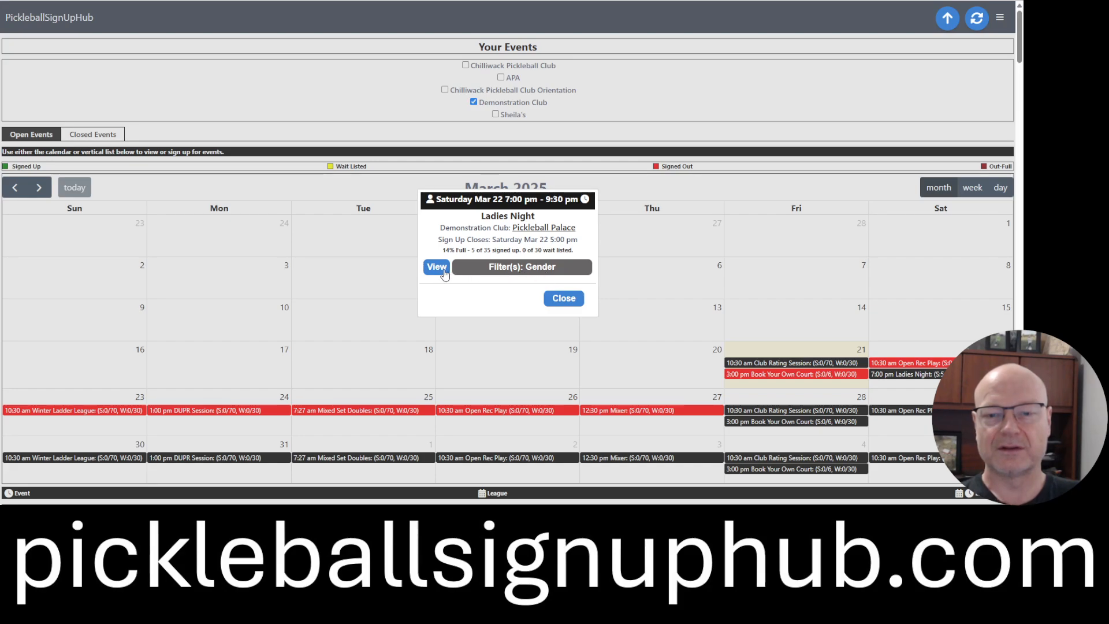
click(426, 271)
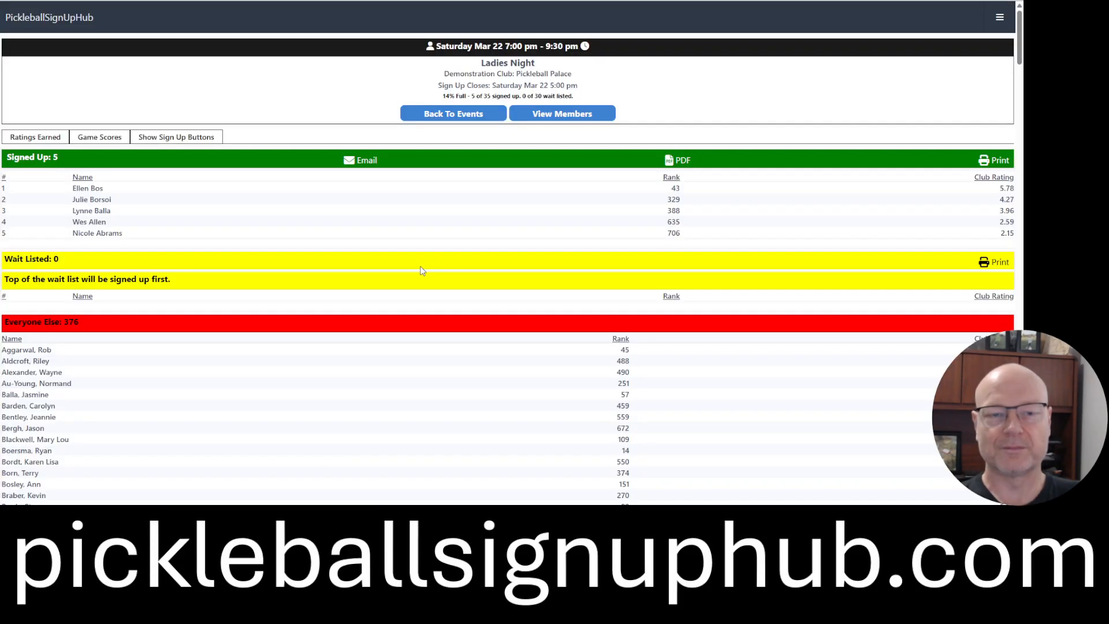
click(474, 115)
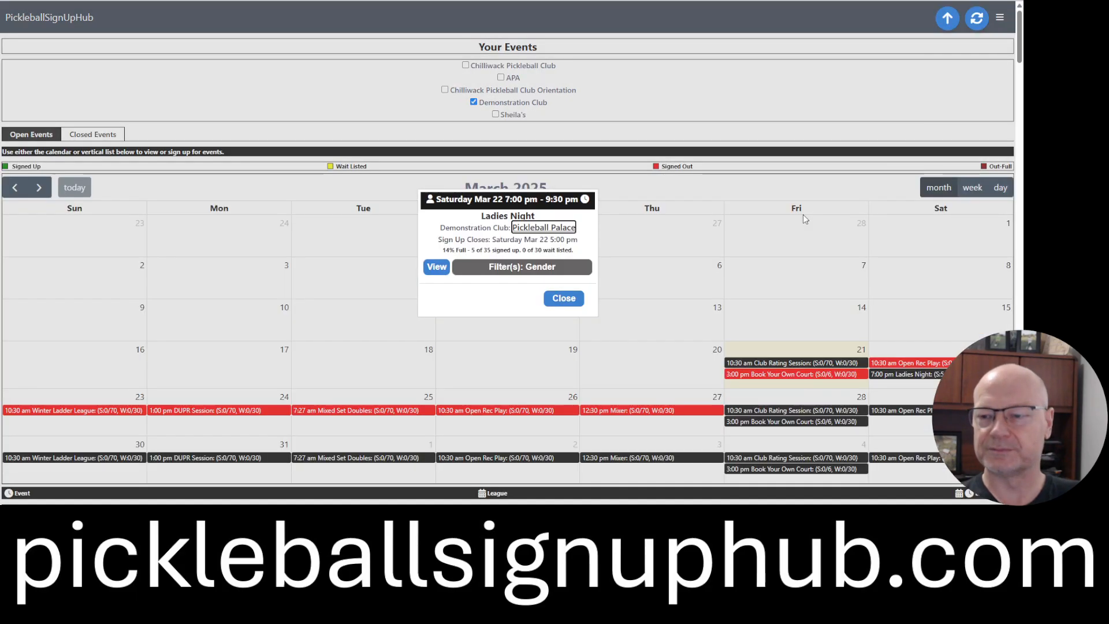
click(581, 298)
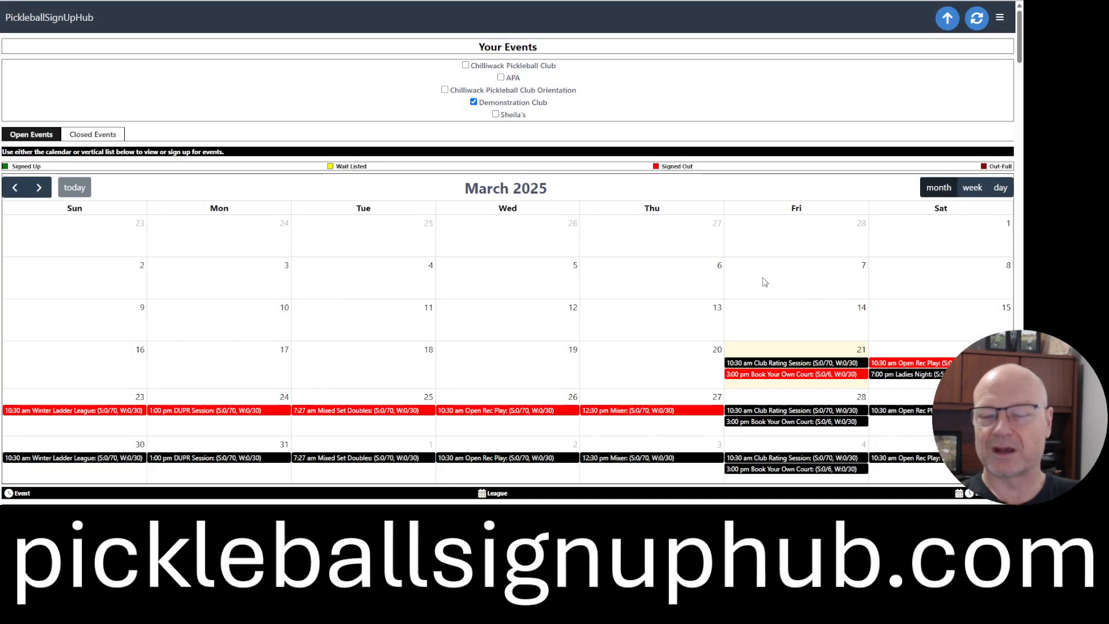